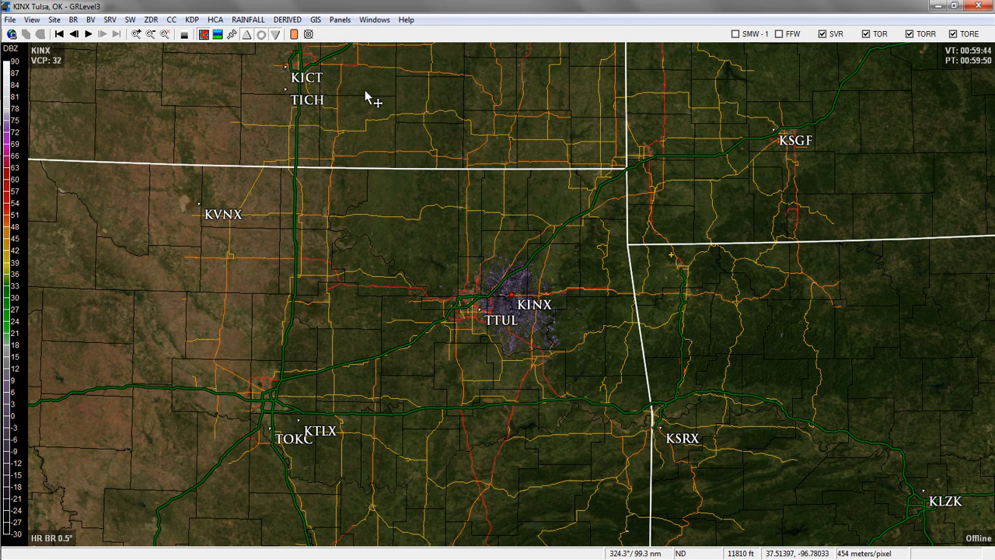
Step: Review the program's version and graphics system information, and close the About window
left_click(374, 20)
mouse_move(409, 20)
left_click(428, 53)
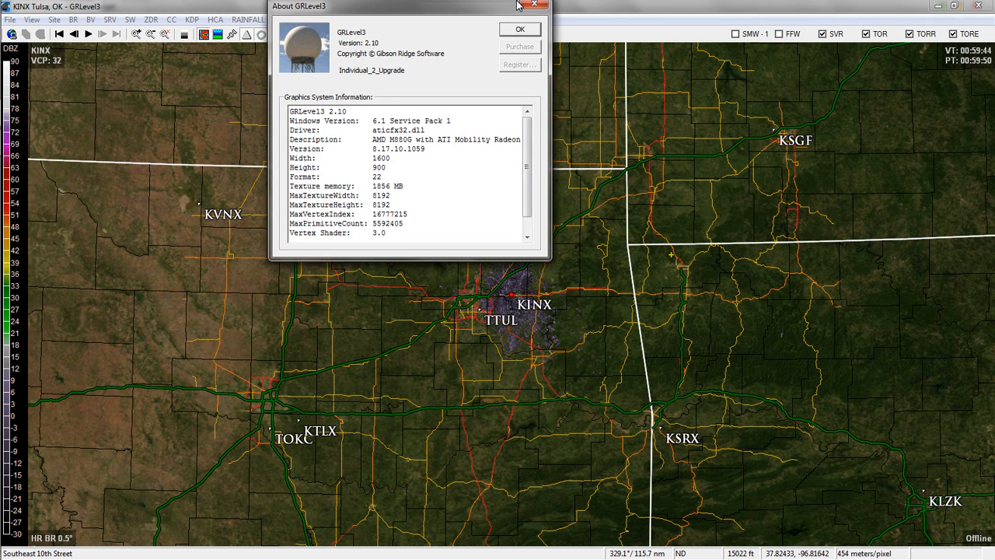
left_click(534, 6)
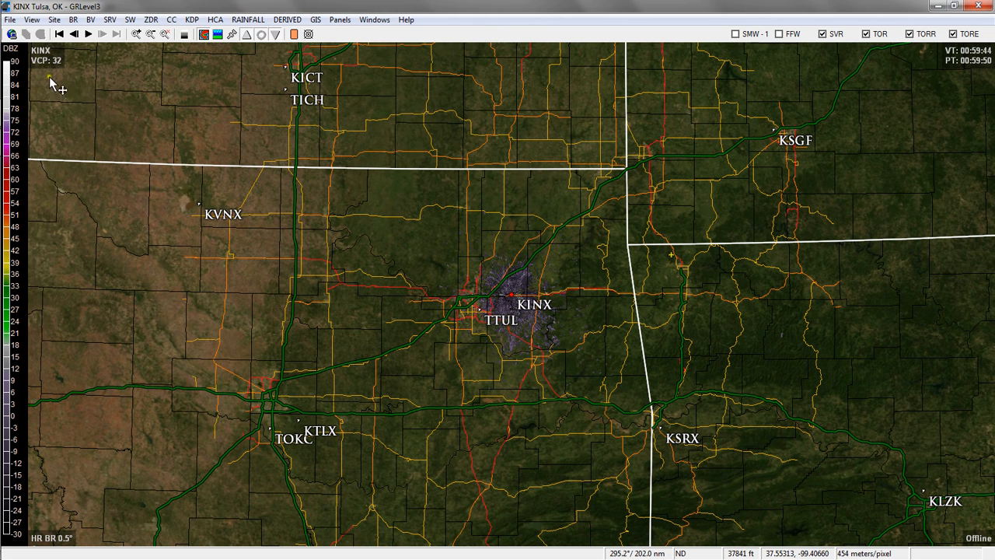
Step: Start polling for live radar data from the KINX Tulsa site
left_click(12, 34)
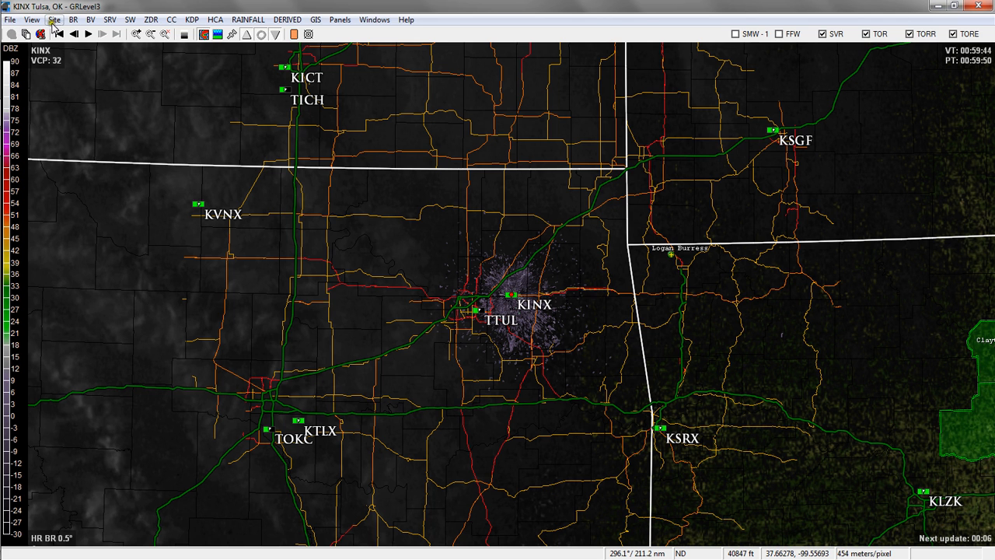
left_click(12, 21)
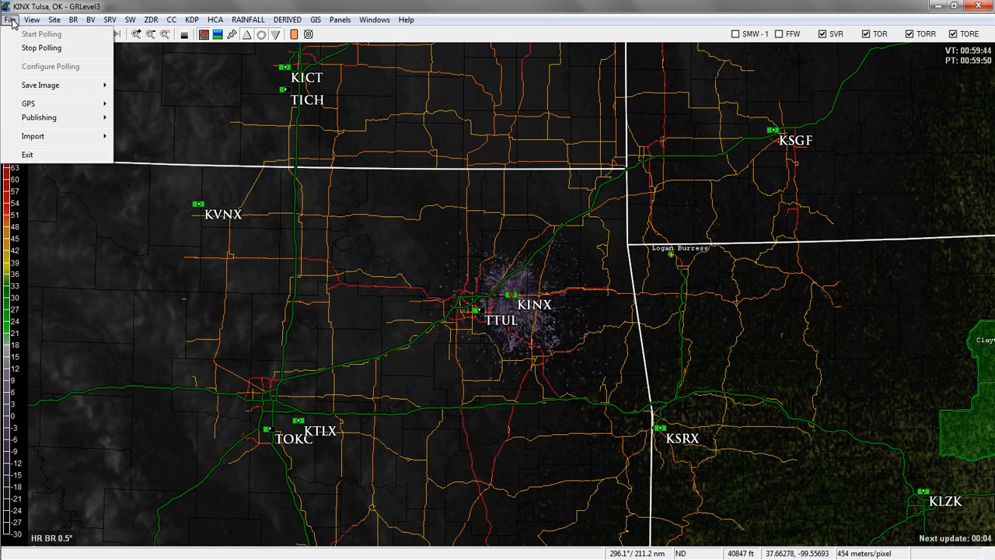
Step: Open the color table settings and move the window clear of the color scale
mouse_move(30, 23)
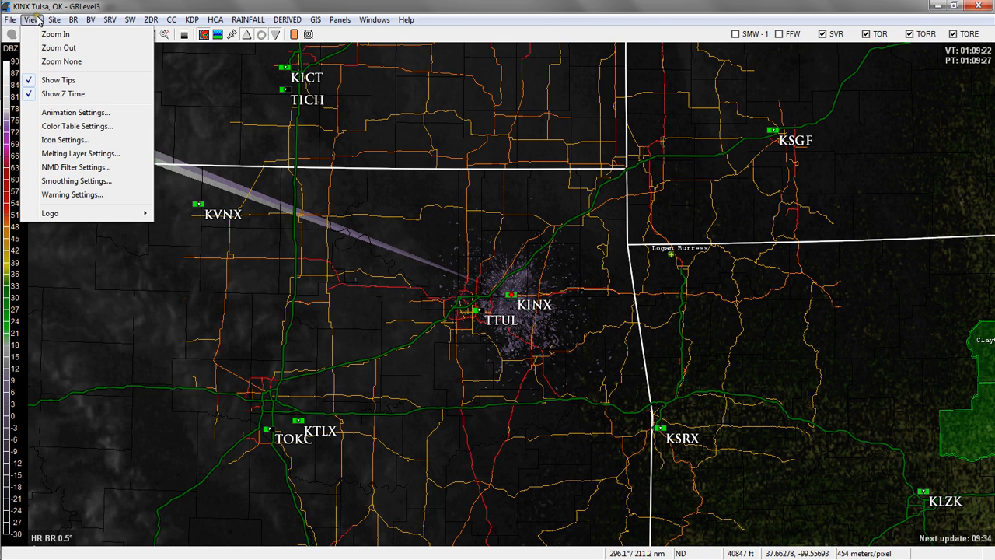
left_click(58, 130)
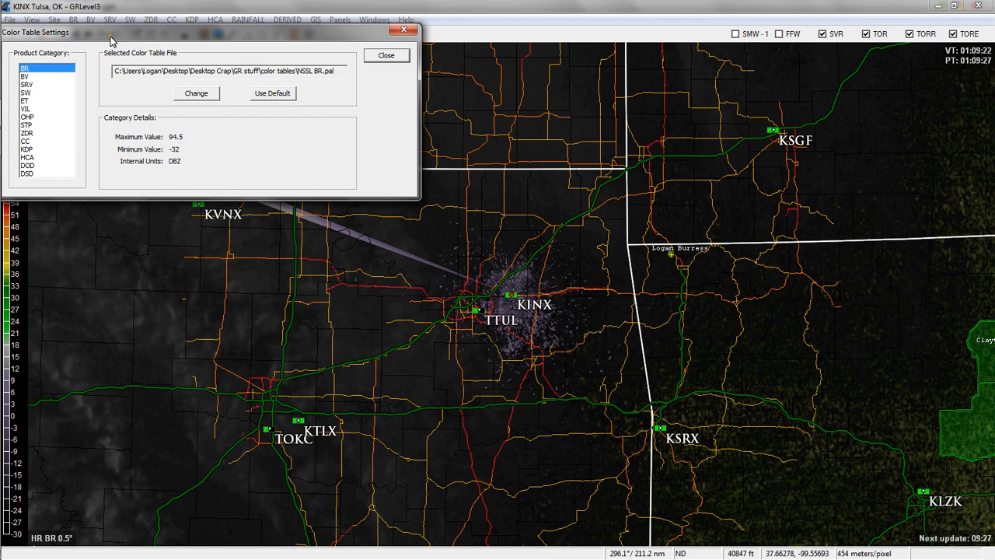
left_click_drag(106, 31, 280, 67)
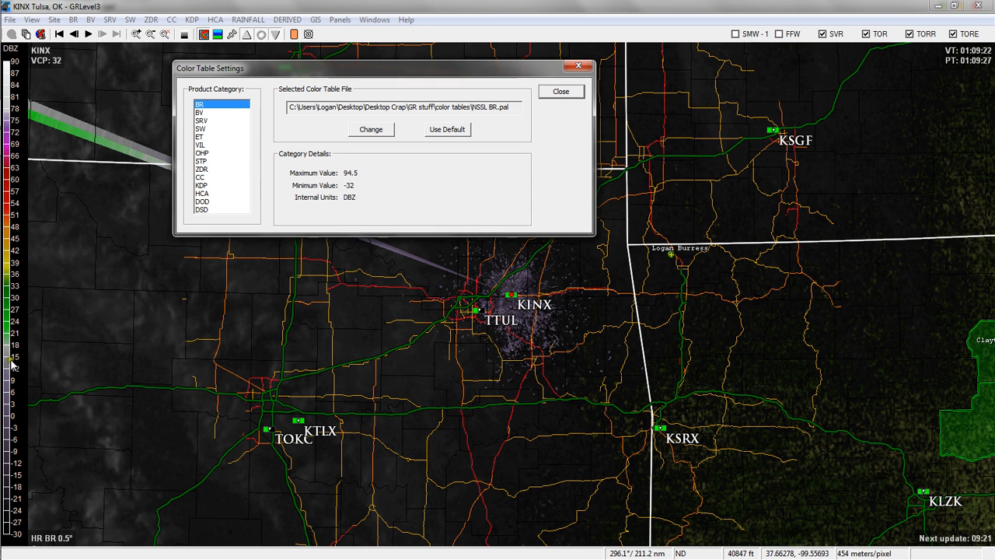
left_click(209, 114)
left_click(377, 131)
left_click(353, 130)
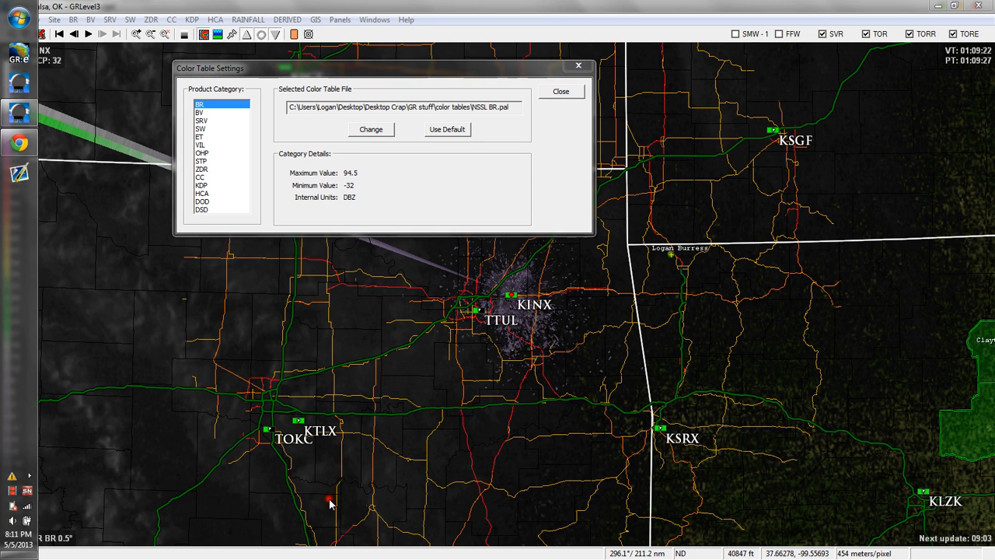
left_click(372, 182)
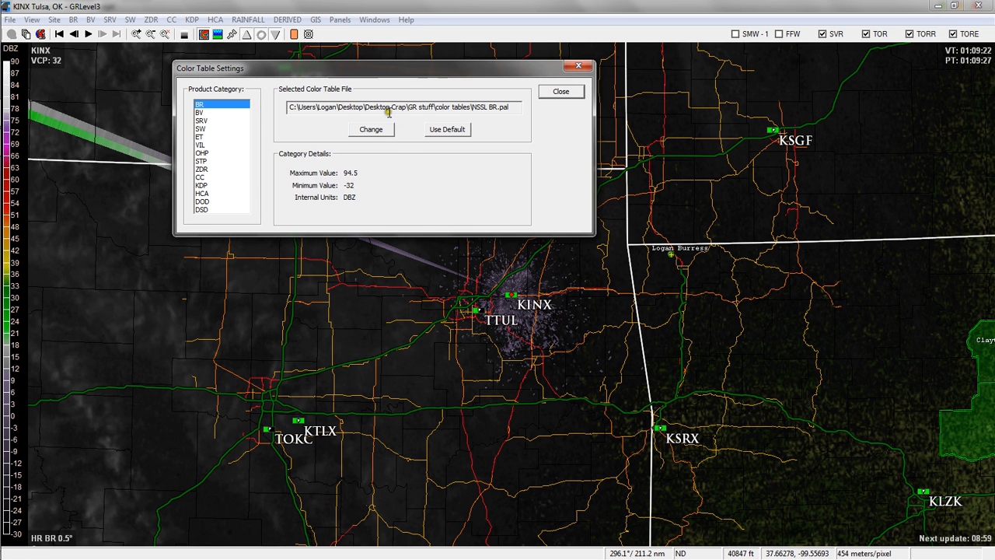
Step: Assign the NSSL BR color table file to the BR product category and close the settings
left_click(371, 128)
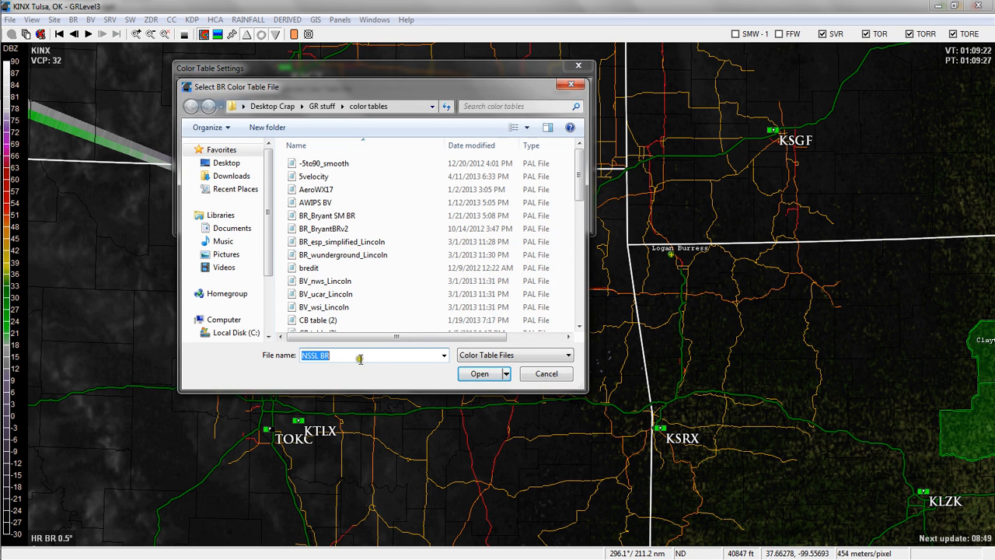
left_click(578, 312)
left_click(578, 313)
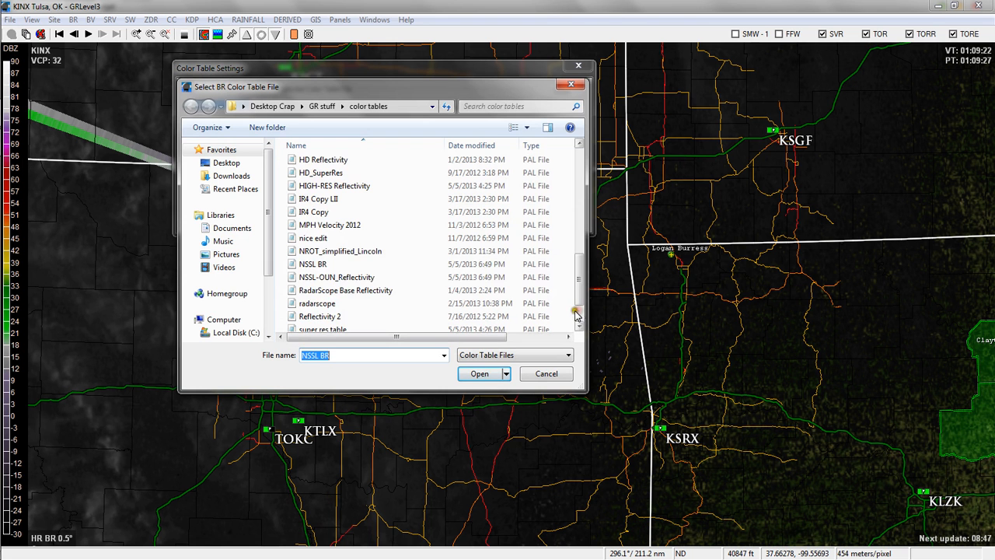
left_click(324, 265)
left_click(480, 373)
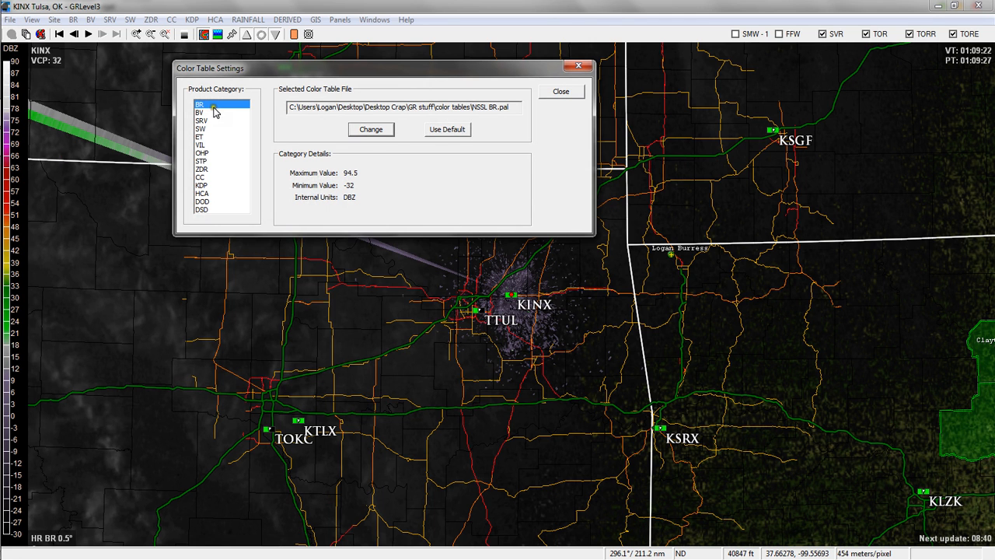
left_click(556, 91)
Step: Dismiss the Norton performance alert and review the warning server and warning line colors in the warning settings
left_click(31, 20)
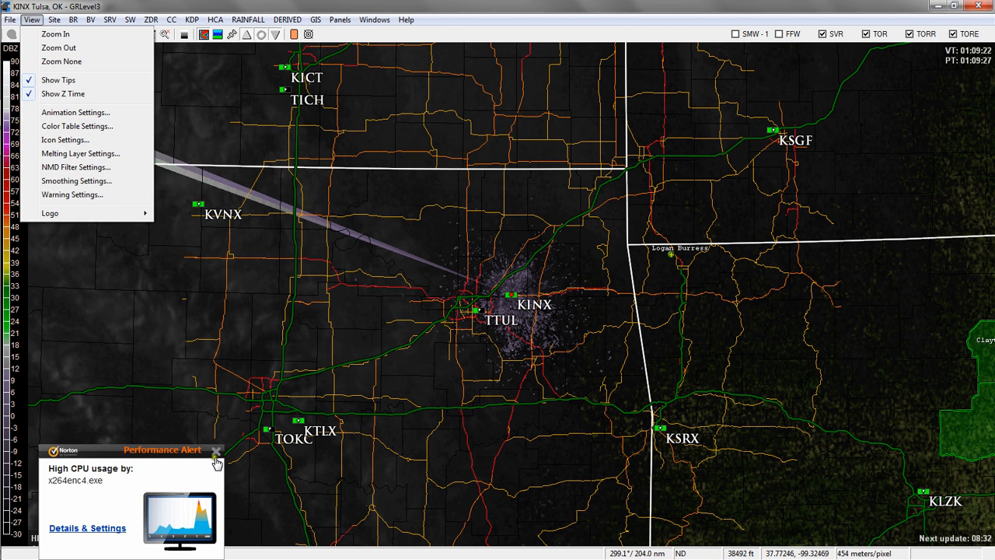
left_click(216, 457)
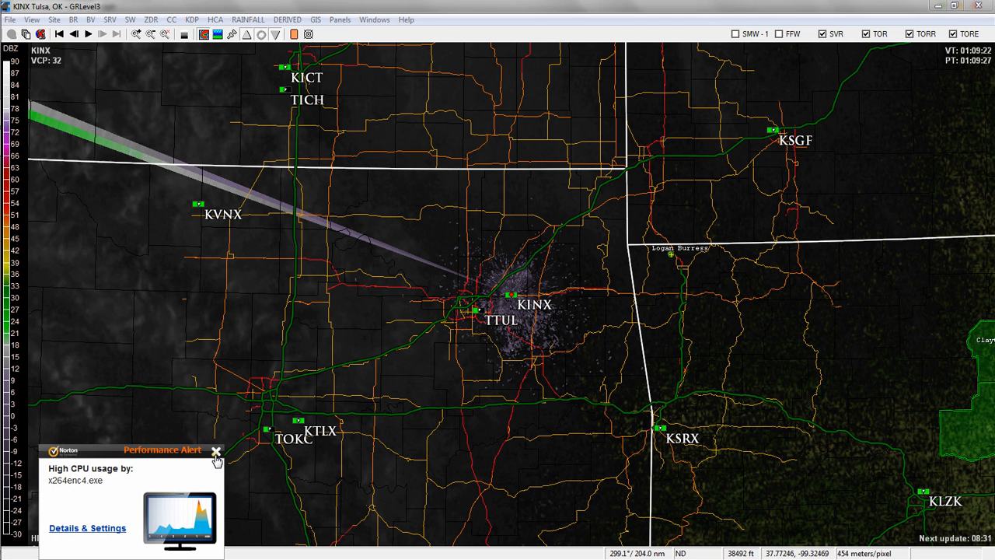
left_click(32, 20)
left_click(72, 194)
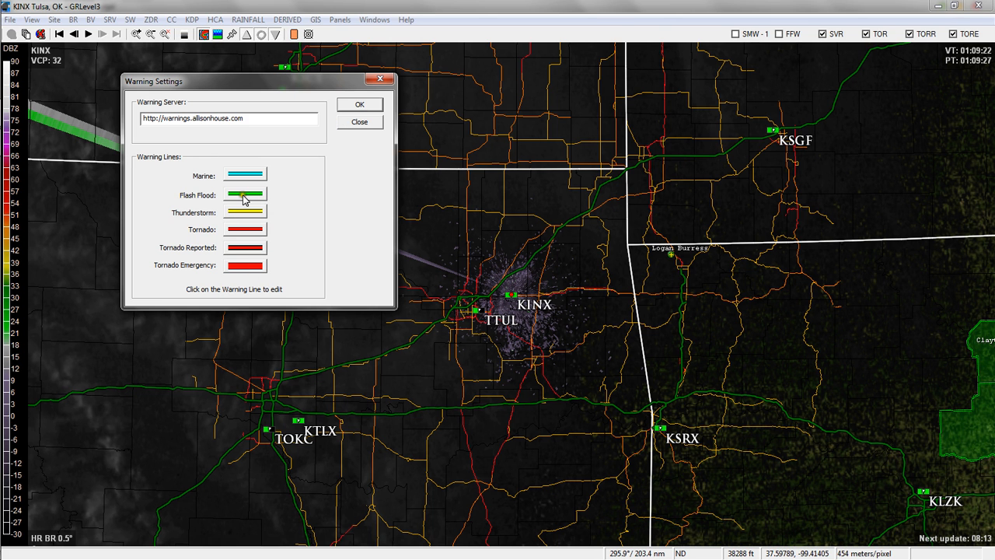
left_click(365, 104)
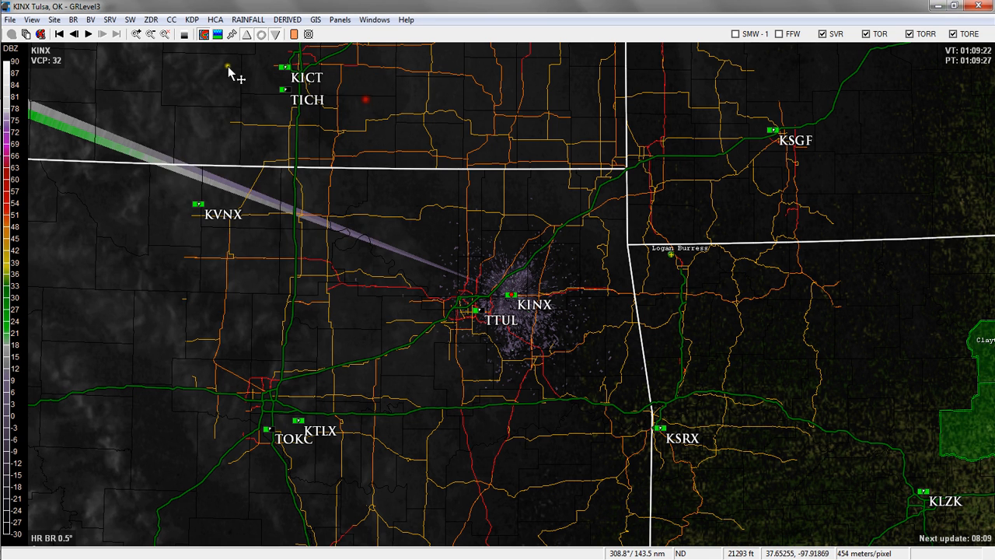
Step: Look through the list of available radar sites and accept KINX Tulsa as the selected radar
left_click(54, 19)
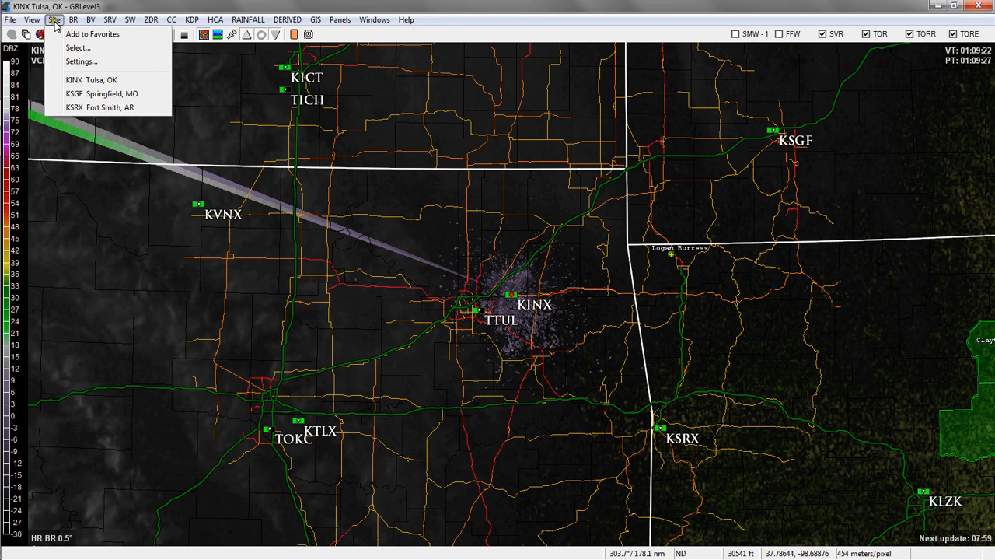
left_click(65, 48)
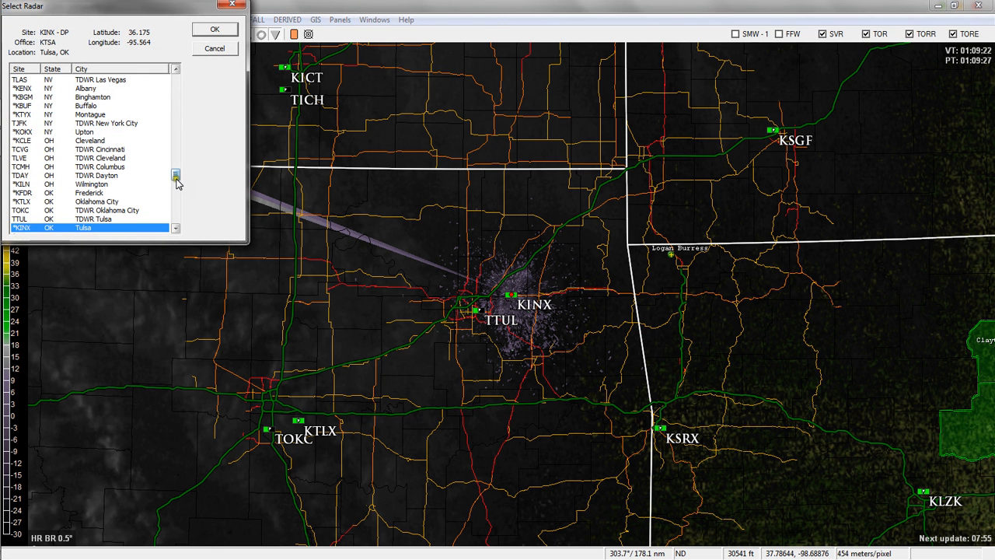
left_click_drag(176, 179, 178, 182)
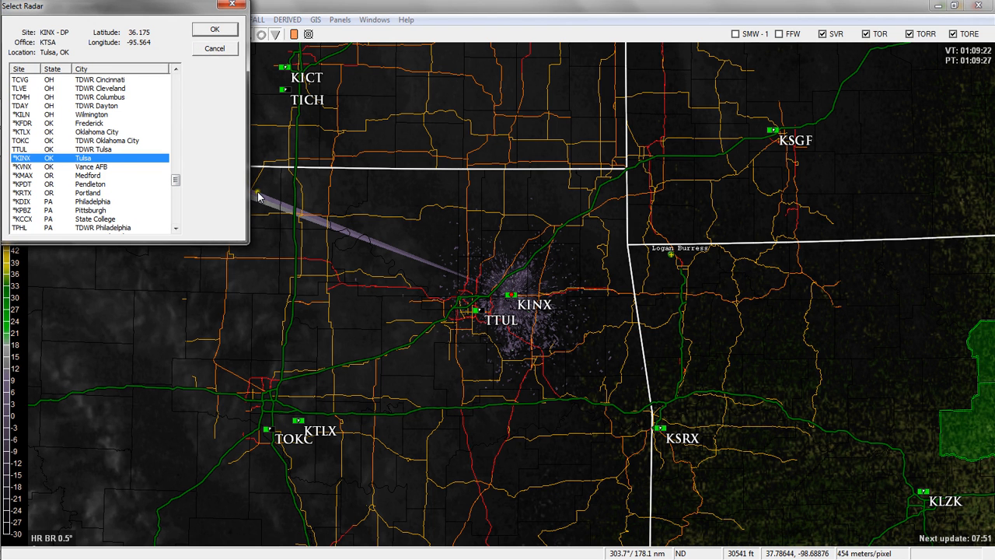
left_click(215, 31)
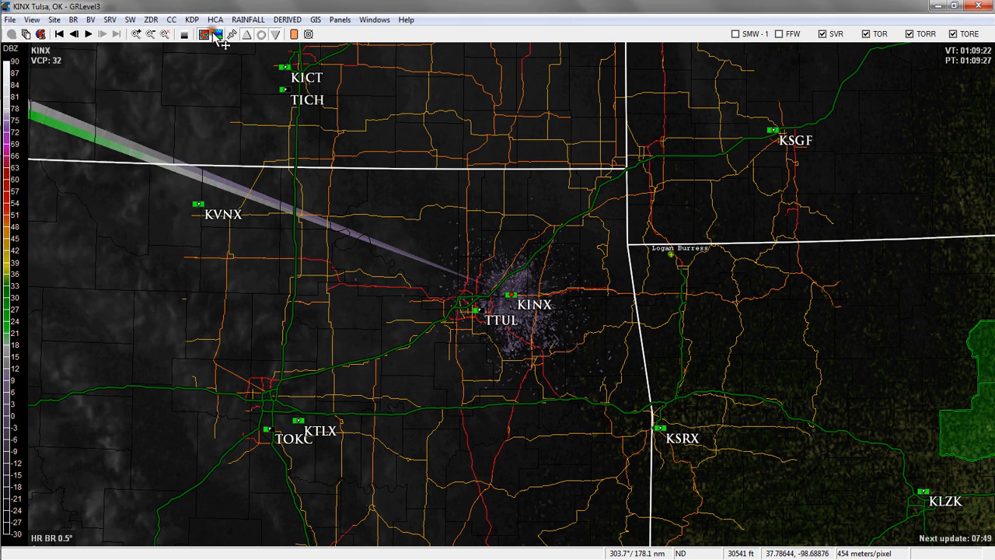
Step: Choose INX.shp from the shp files folder as the shape file in the Shape File Loader
left_click(74, 20)
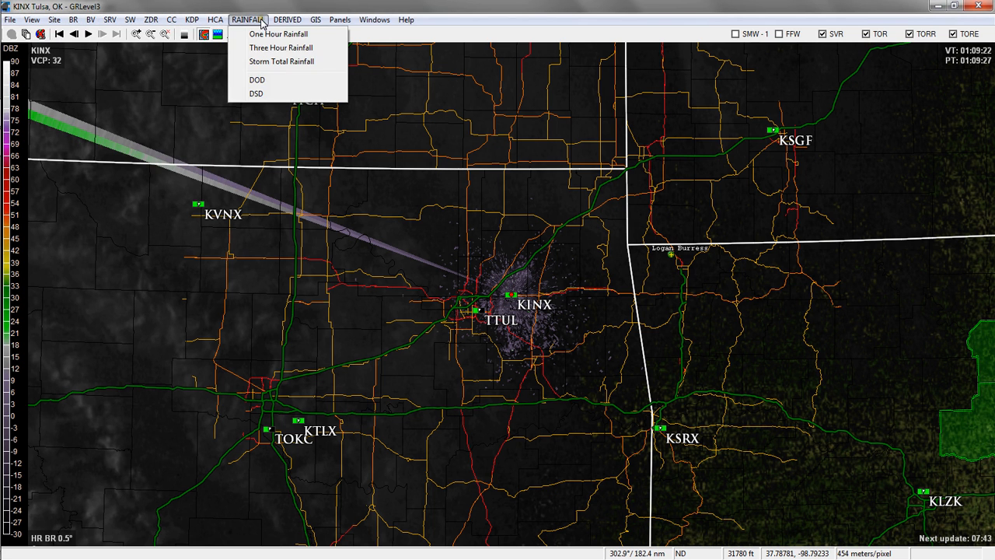
mouse_move(294, 21)
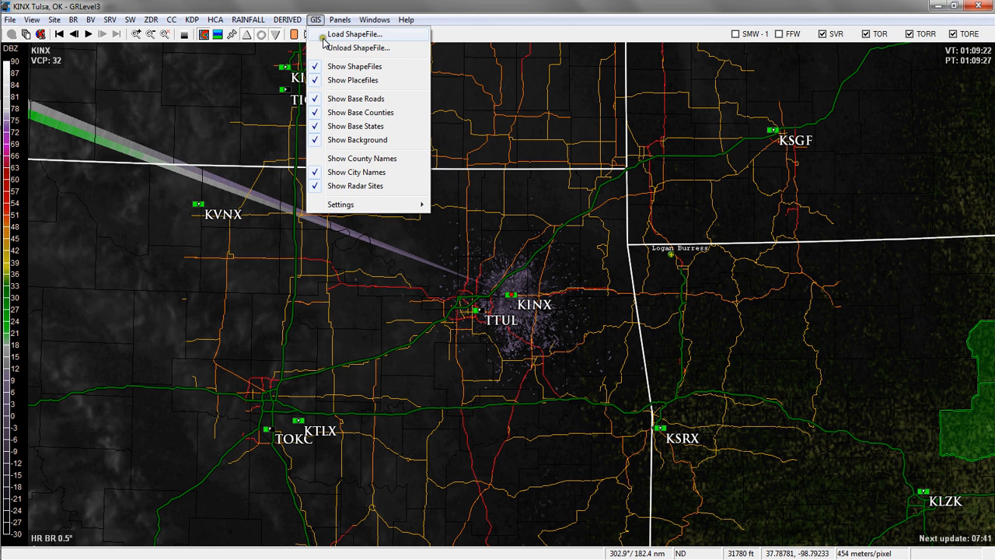
left_click(324, 35)
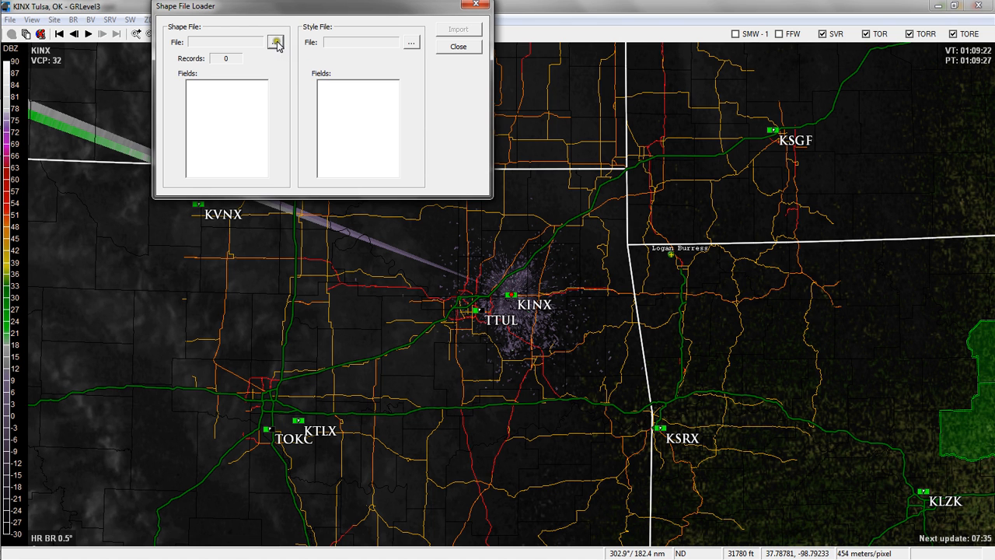
left_click_drag(282, 8, 294, 44)
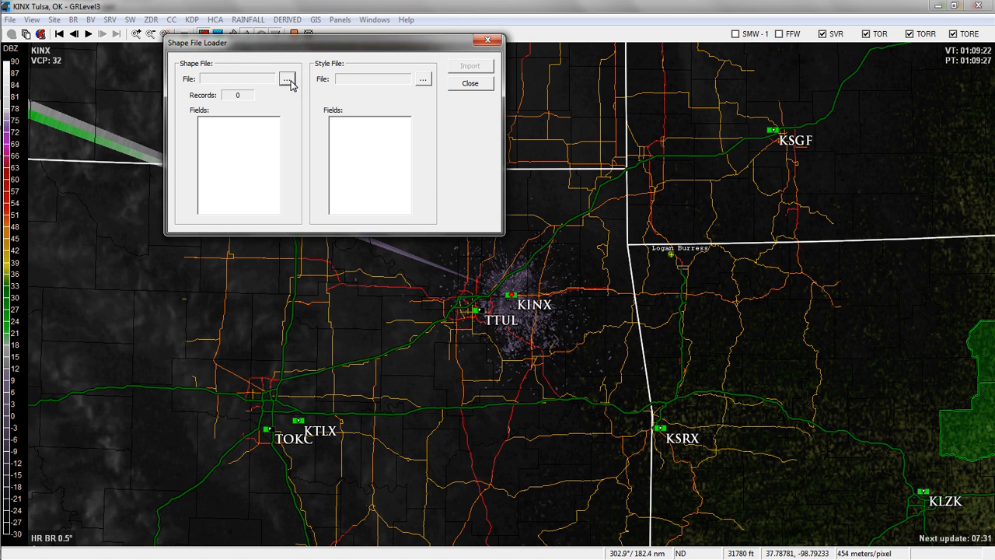
left_click(288, 81)
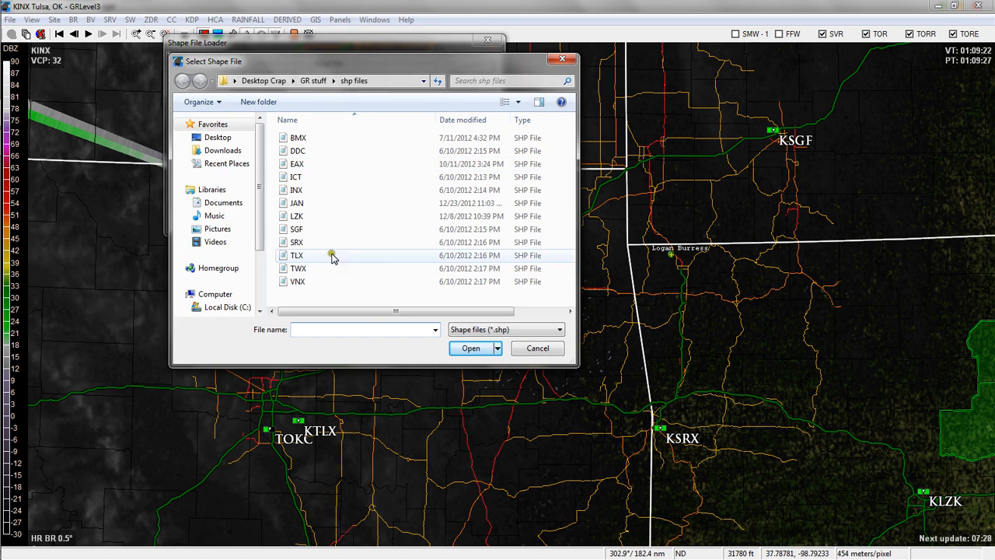
left_click_drag(403, 68, 818, 88)
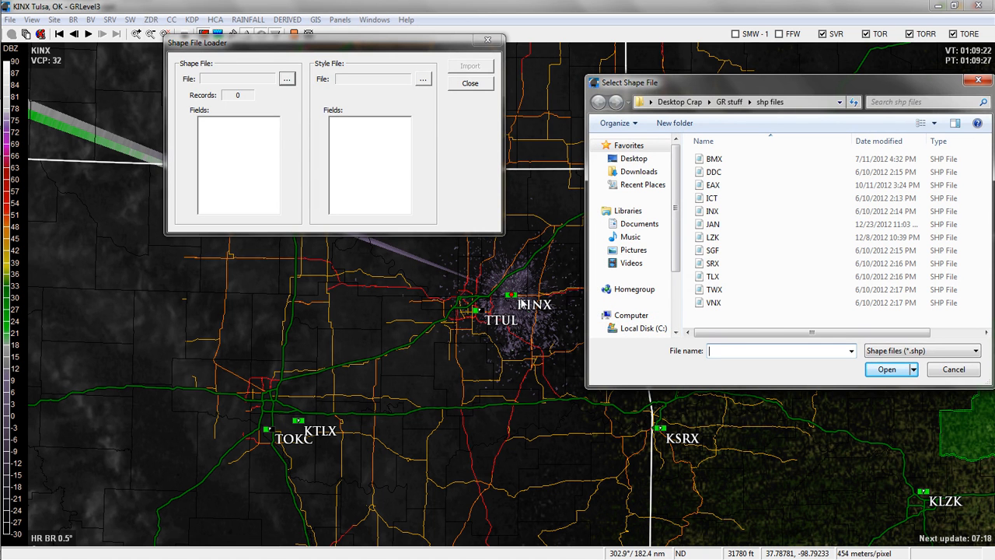
double_click(719, 211)
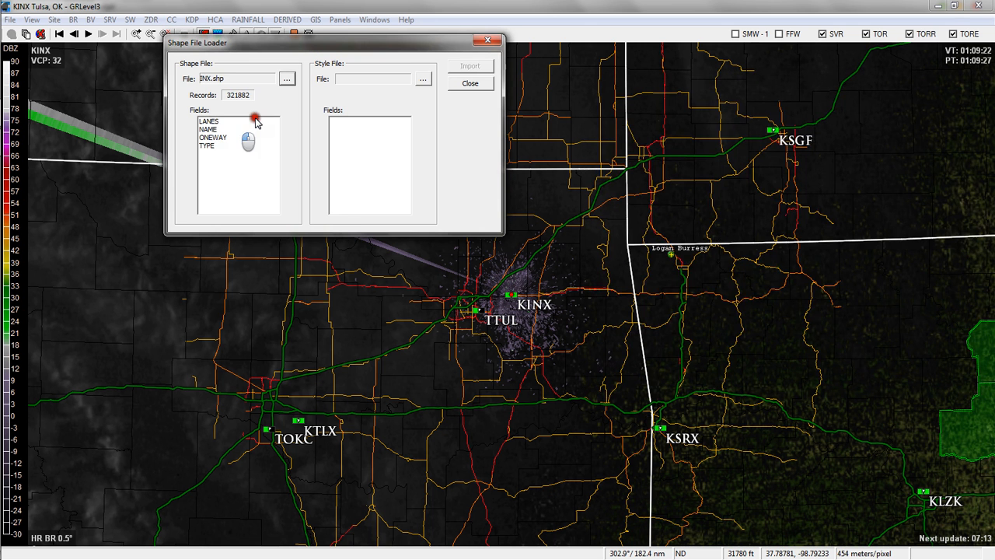
Step: Check which style files are available for the shape file and close the loader without importing
left_click(424, 80)
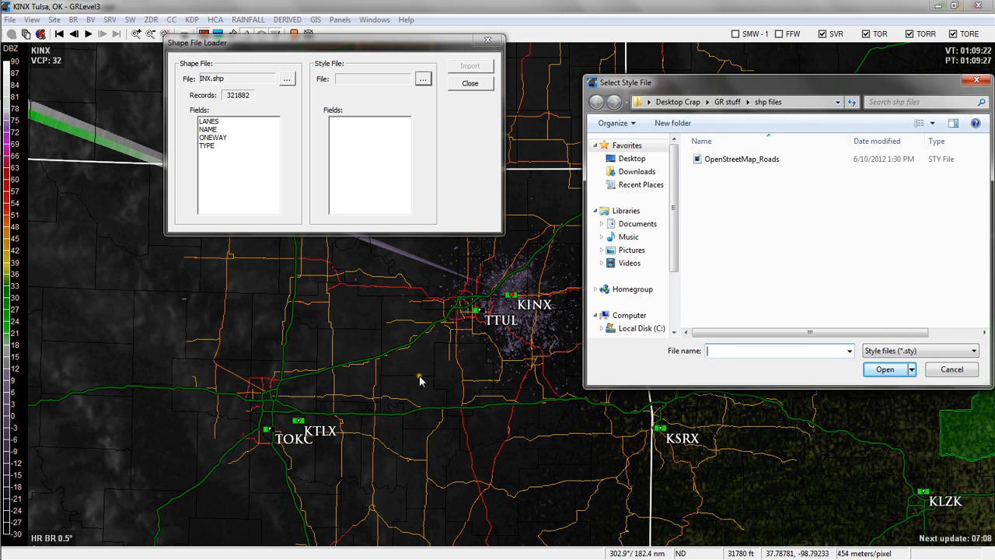
left_click(940, 369)
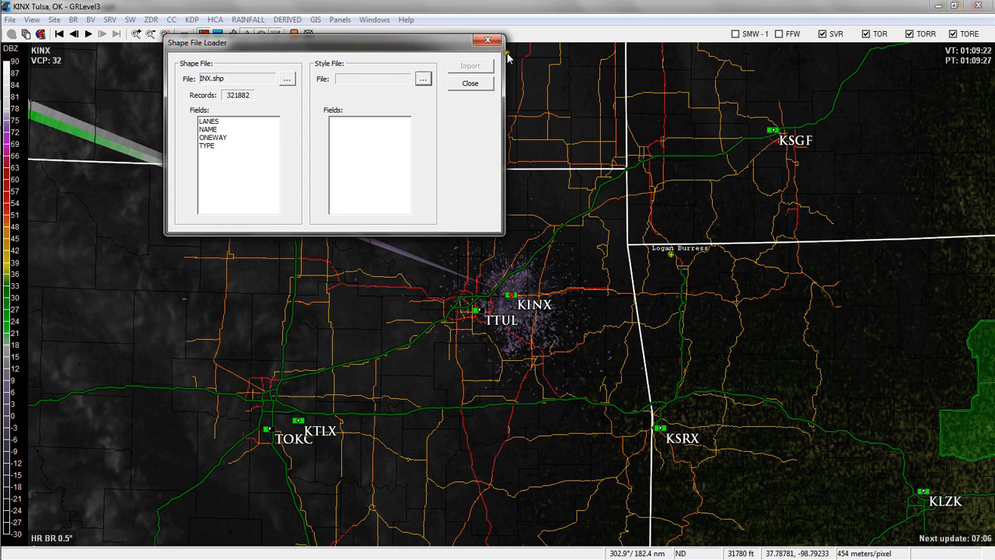
left_click(488, 40)
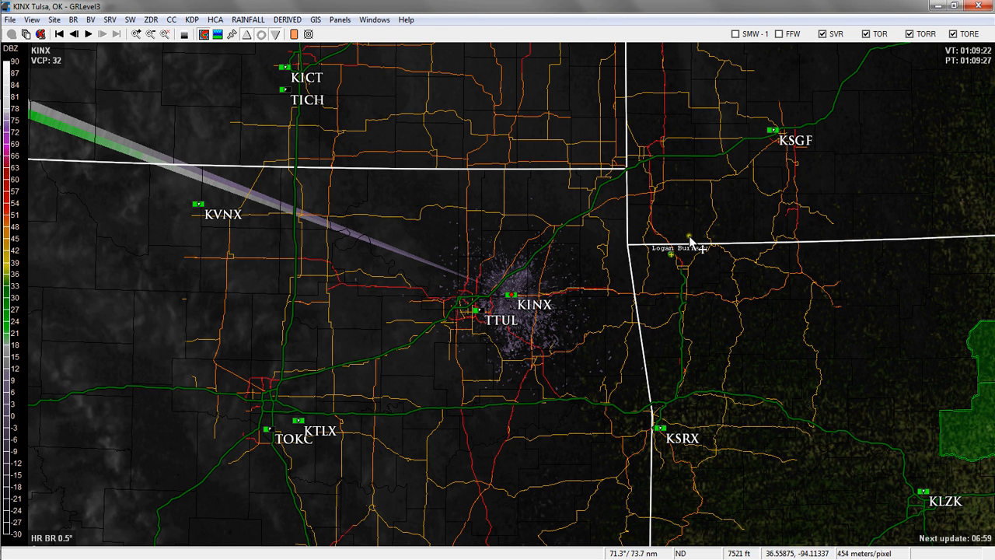
Step: Examine the road detail around Bentonville and Bella Vista up close, and return to the full regional radar view
mouse_move(775, 138)
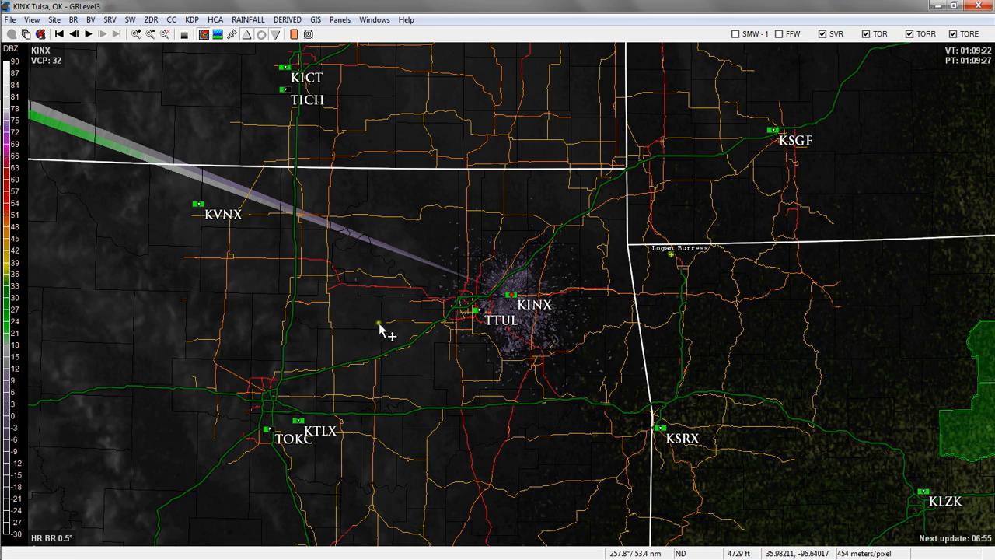
scroll(531, 309, "up", 3)
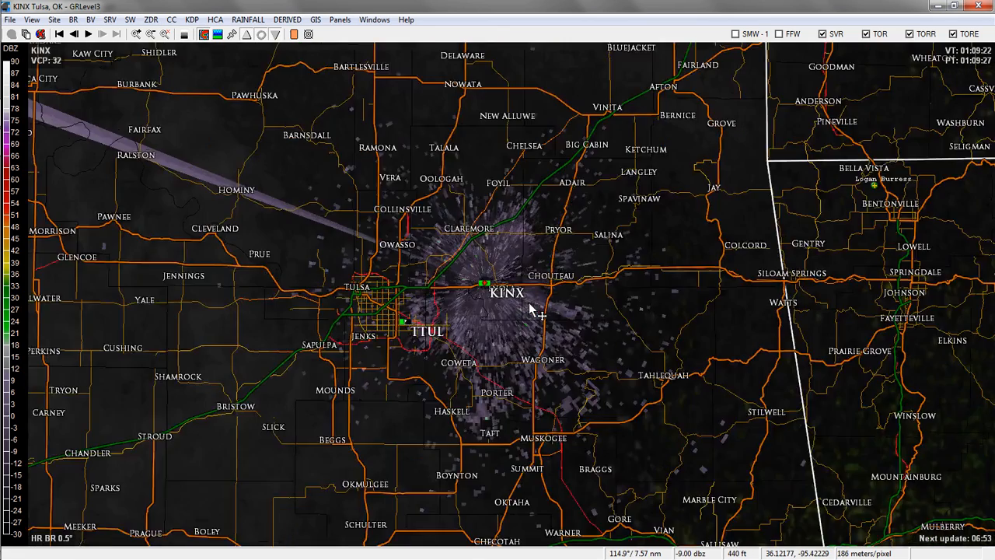
scroll(530, 304, "up", 1)
left_click_drag(538, 304, 207, 347)
left_click_drag(626, 227, 466, 288)
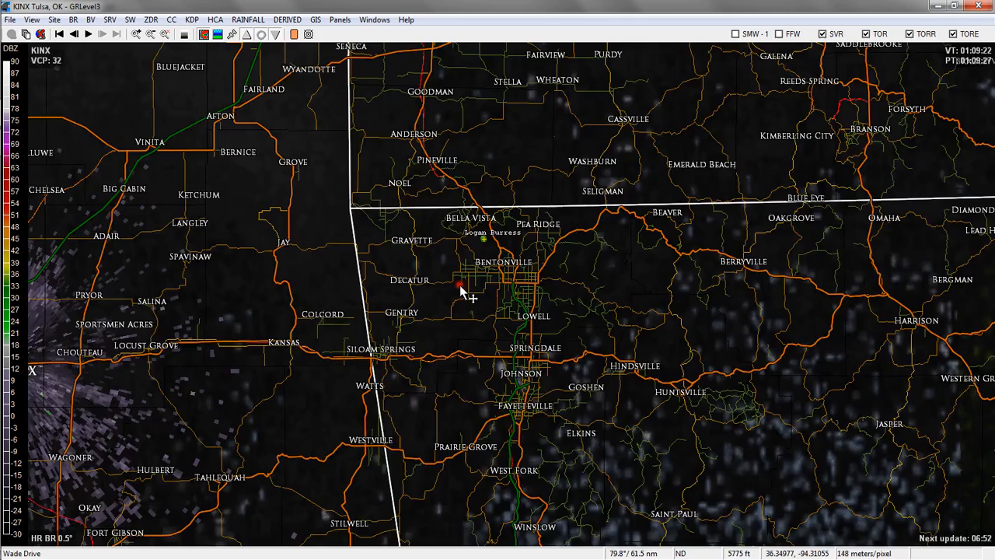
scroll(491, 249, "up", 5)
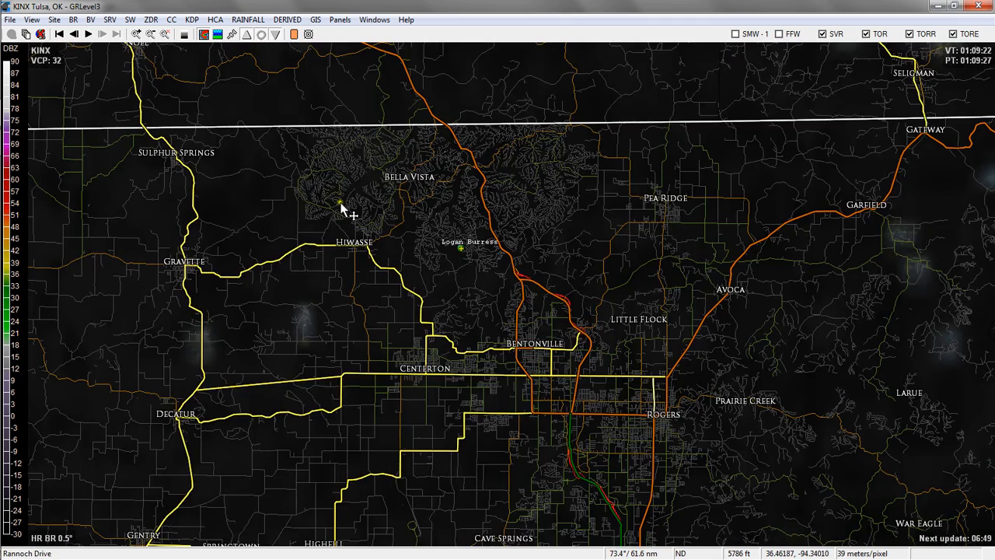
left_click(164, 34)
left_click(137, 36)
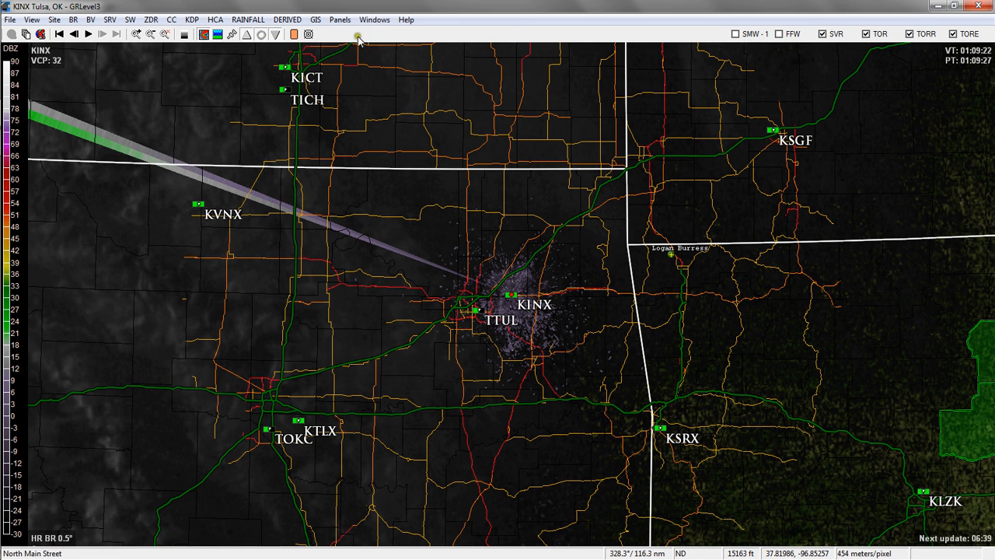
Step: Turn off the Visual Satellite placefile in the Placefile Manager and close the manager
left_click(374, 19)
left_click(397, 62)
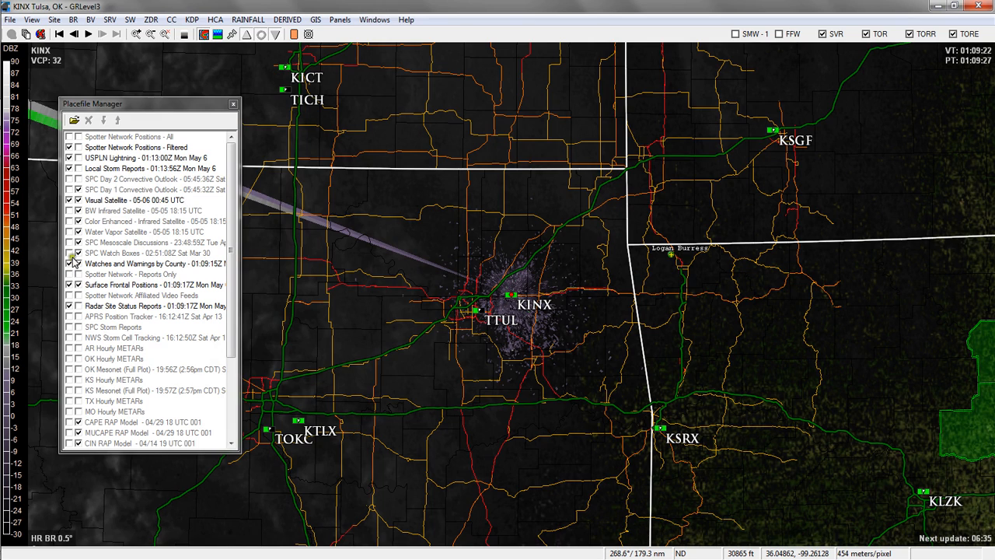
left_click(69, 201)
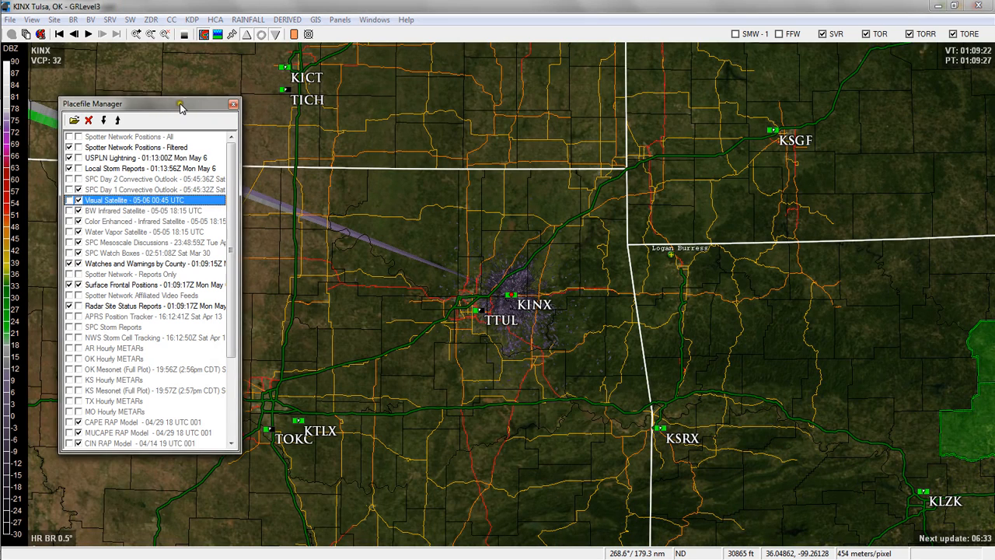
left_click(233, 104)
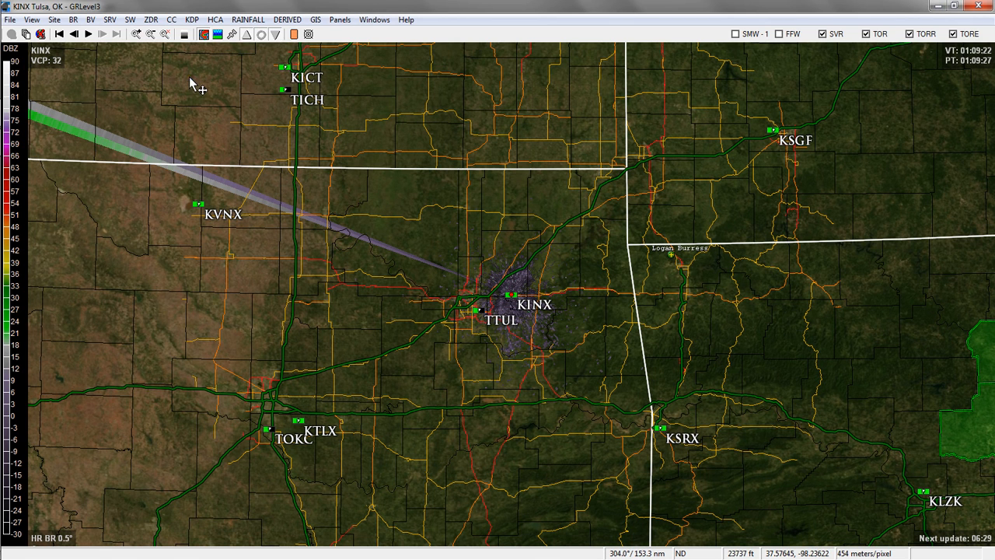
Step: Hide the map background, show it again, and examine the background imagery up close between Tulsa and northwest Arkansas
left_click(339, 20)
mouse_move(318, 21)
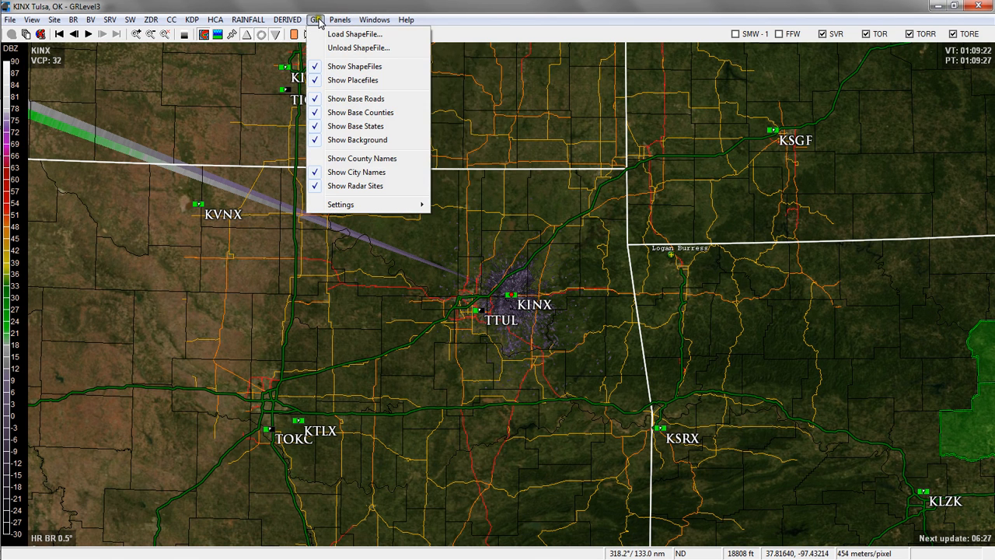
left_click(335, 142)
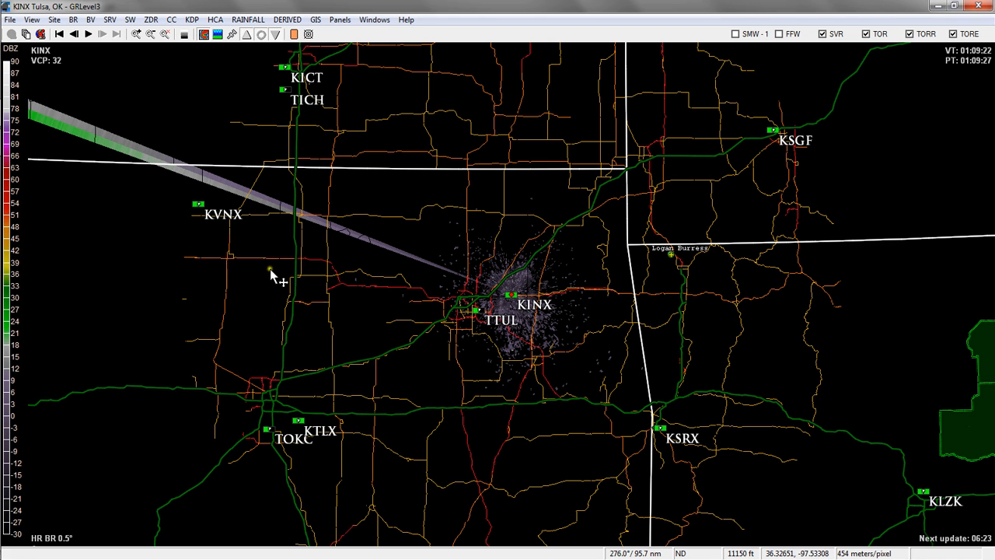
left_click(248, 19)
mouse_move(300, 27)
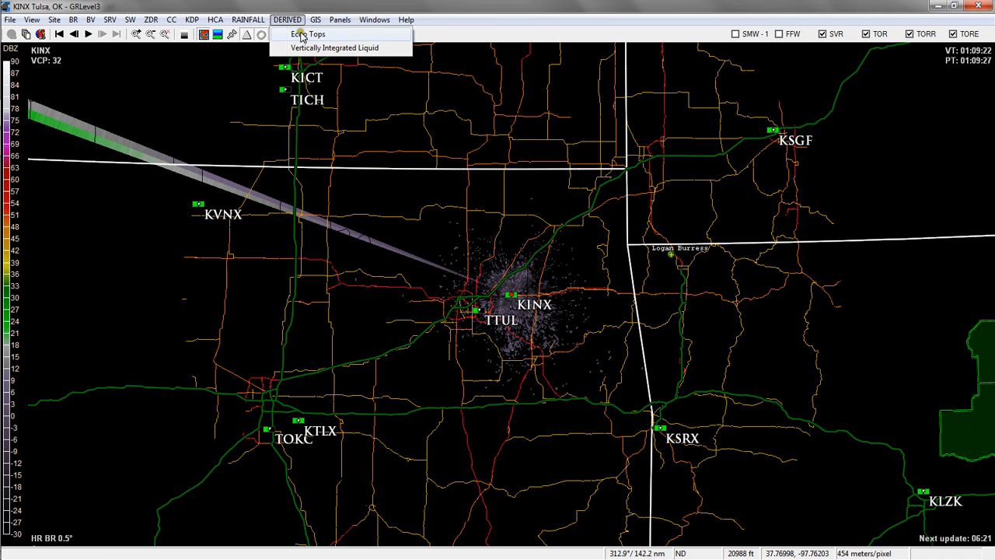
left_click(335, 142)
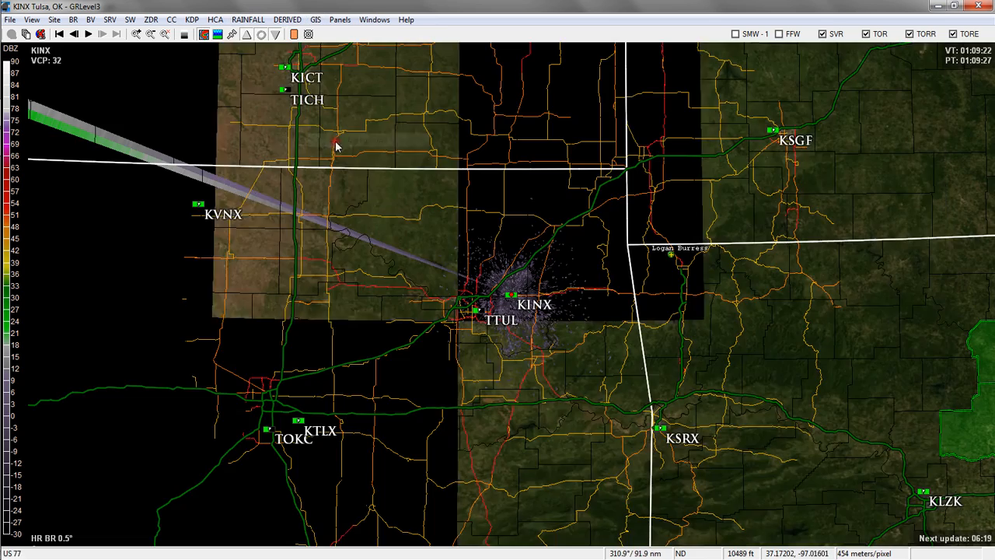
scroll(614, 354, "up", 5)
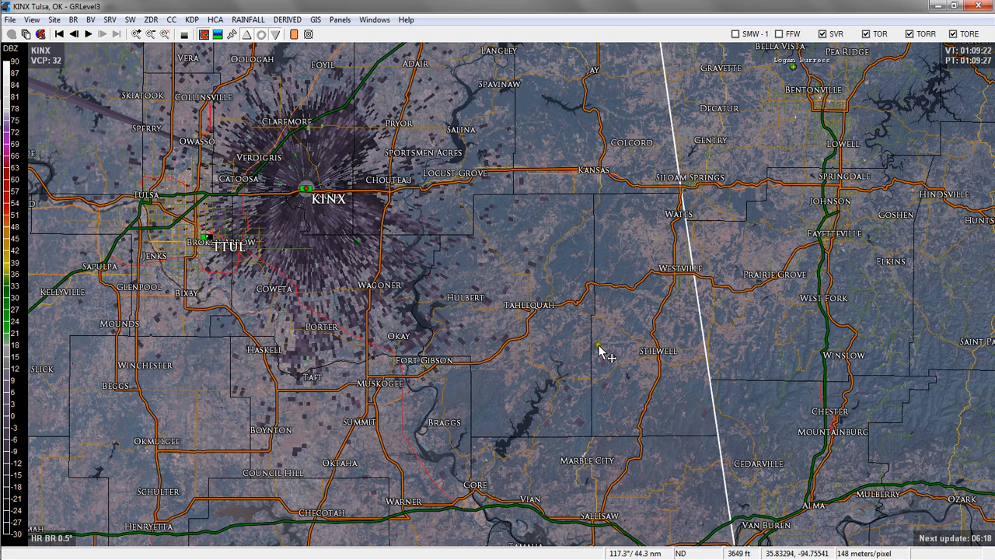
scroll(493, 311, "down", 4)
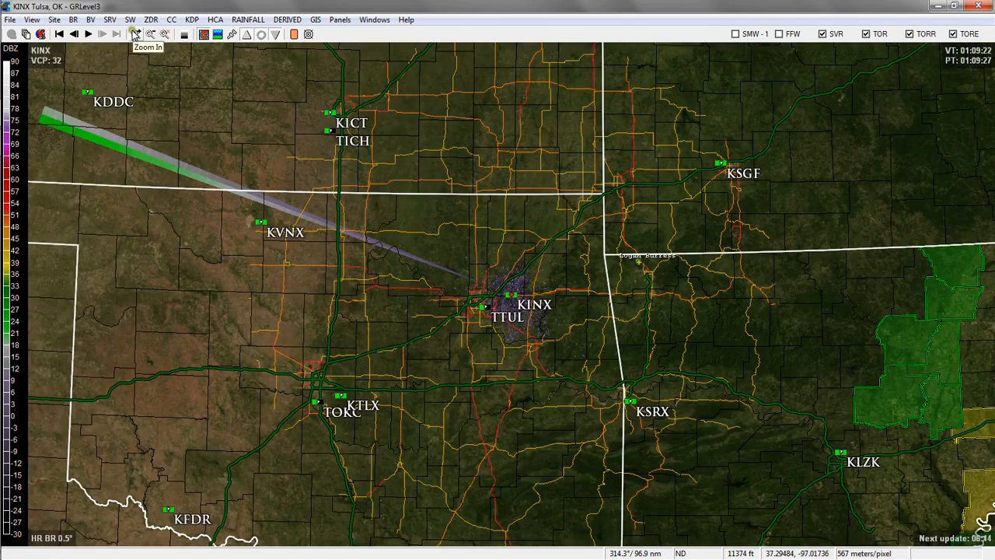
left_click(136, 35)
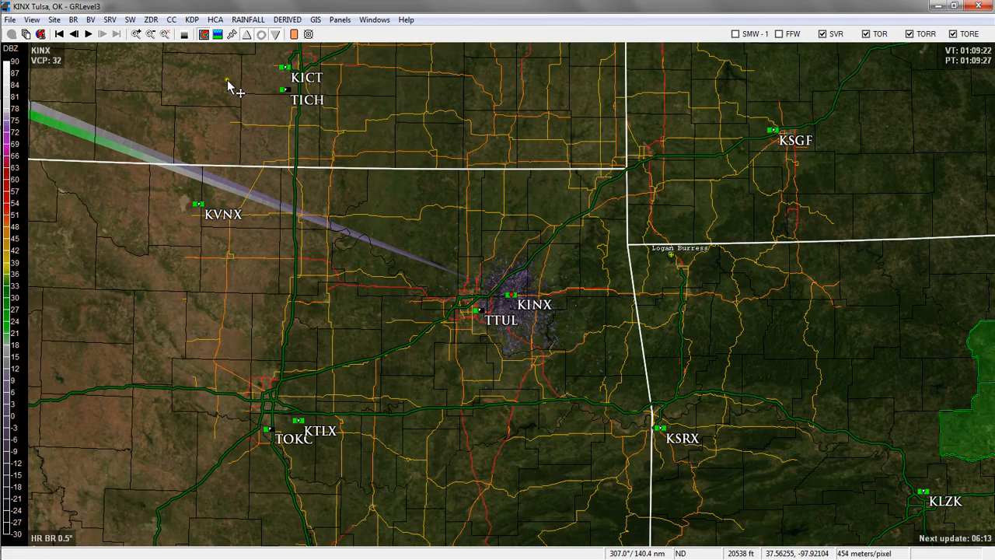
Step: Show the county names on the map and hide them again
left_click(316, 20)
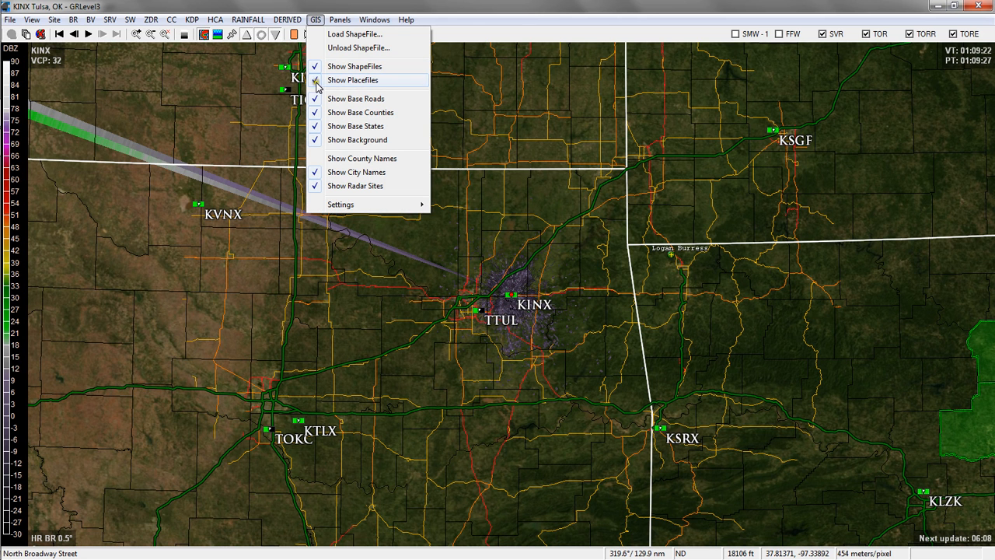
left_click(338, 160)
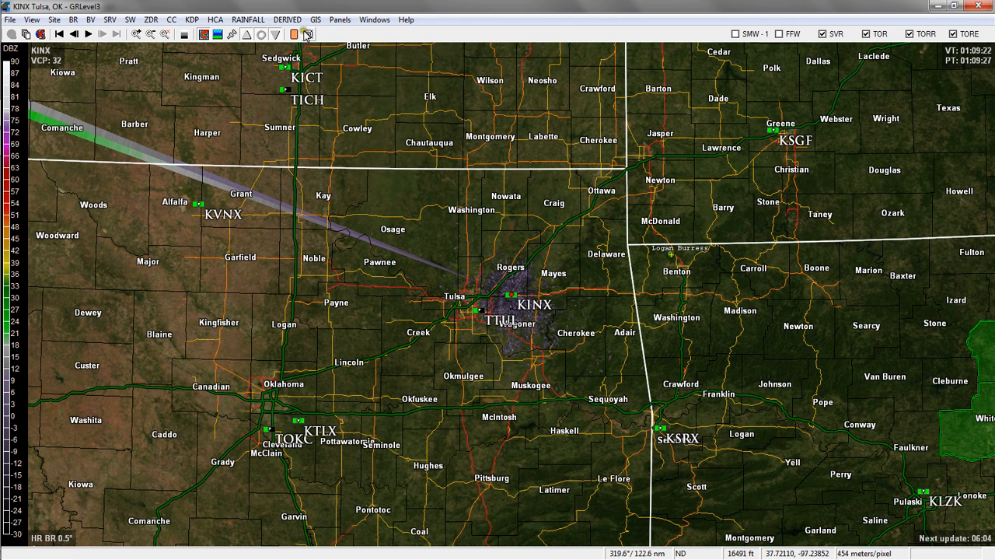
left_click(315, 19)
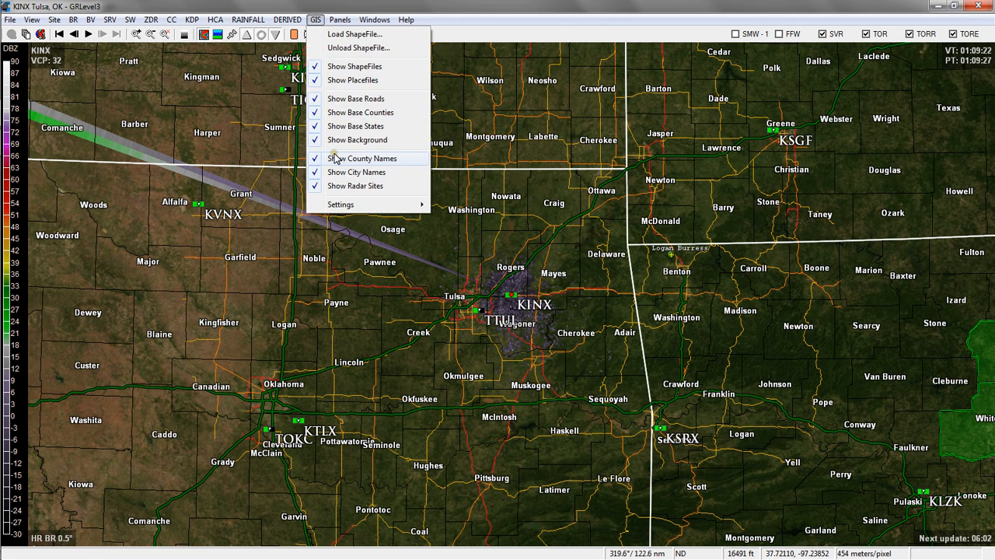
left_click(333, 159)
Step: Review the road display settings, including the interstate highway line style, and close them without changing anything
left_click(301, 20)
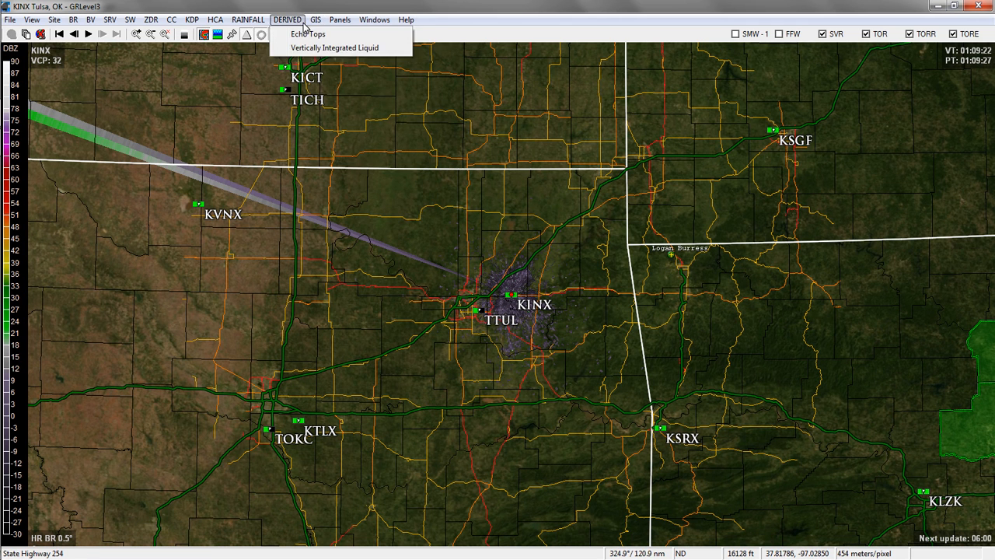
mouse_move(315, 19)
mouse_move(354, 211)
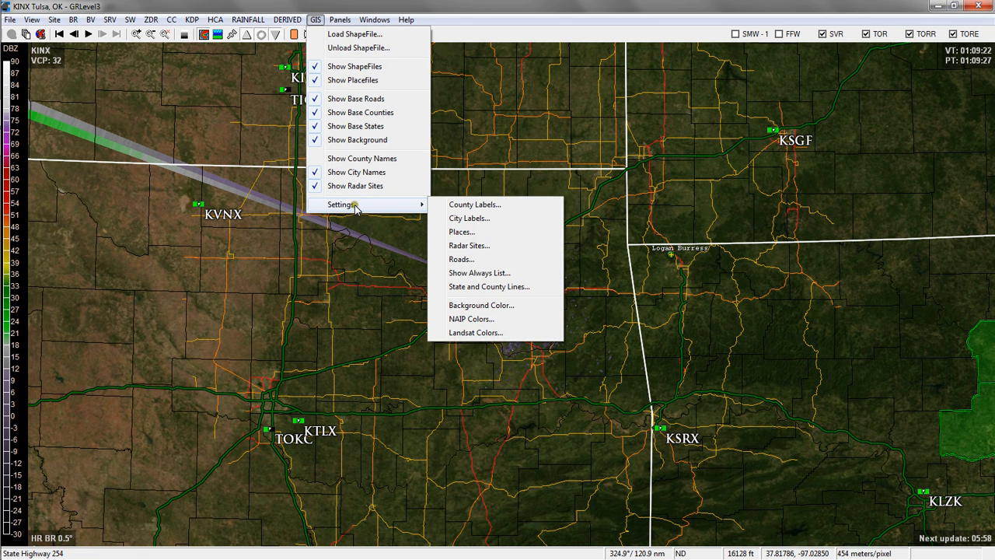
left_click(462, 259)
left_click_drag(467, 185, 645, 112)
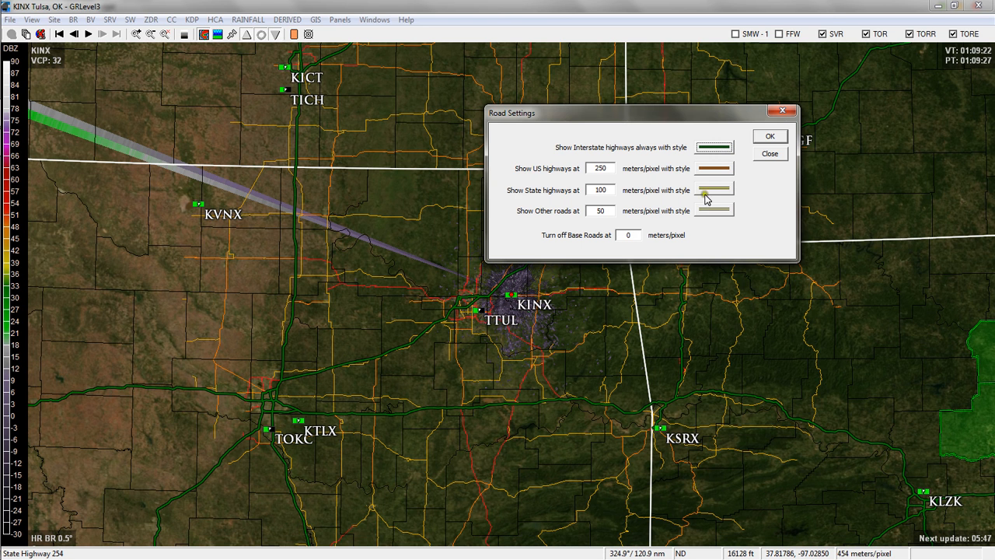
left_click(714, 147)
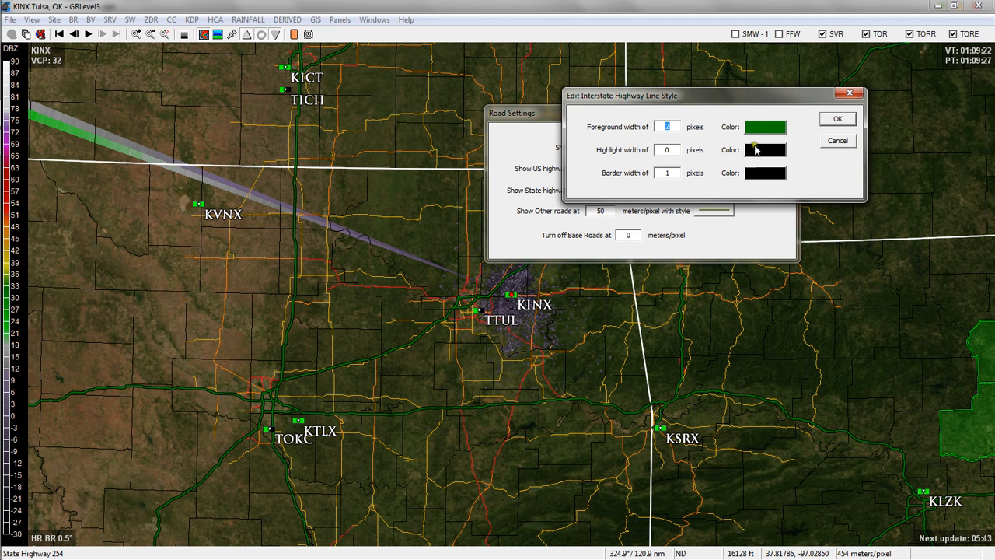
left_click(836, 120)
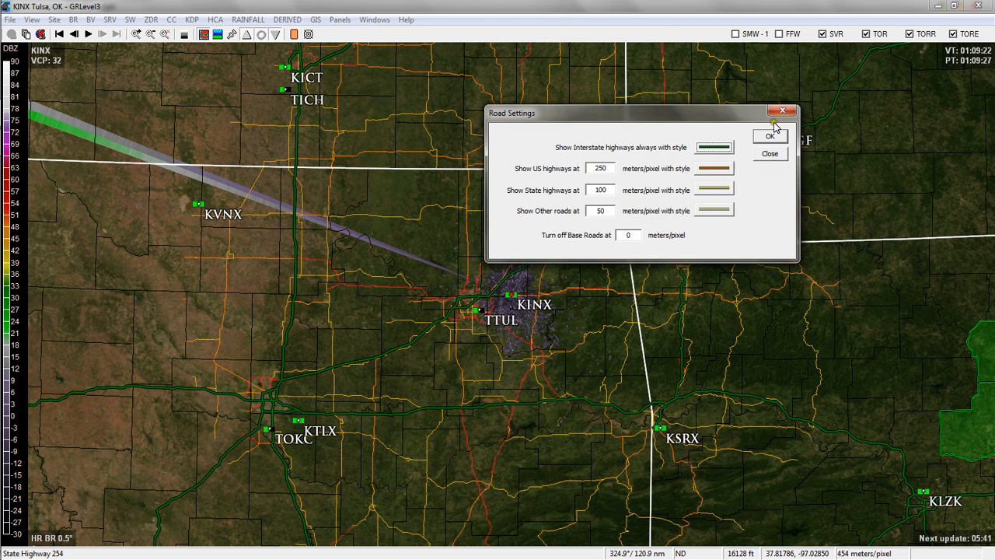
left_click(779, 120)
Step: Check the state and county line style settings and close them unchanged
left_click(333, 22)
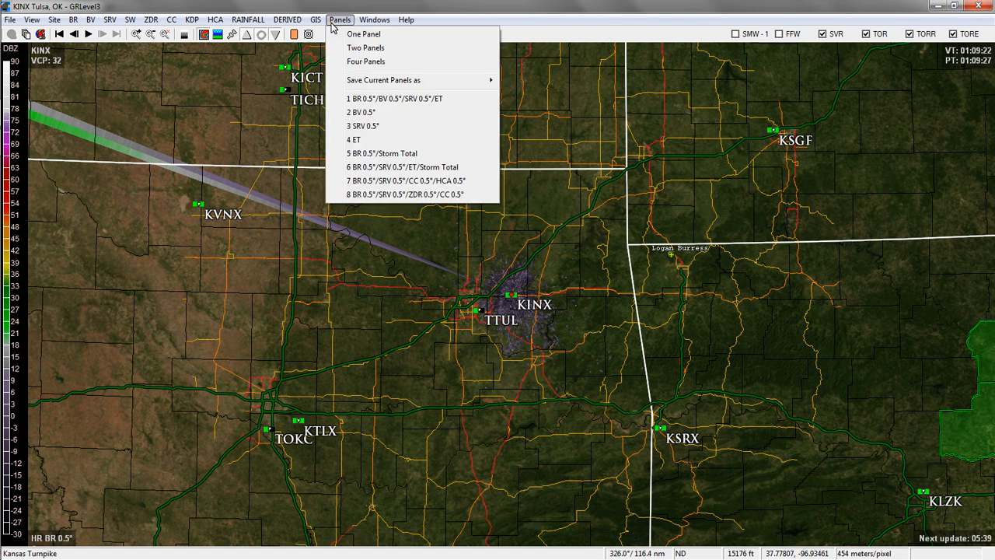
mouse_move(315, 26)
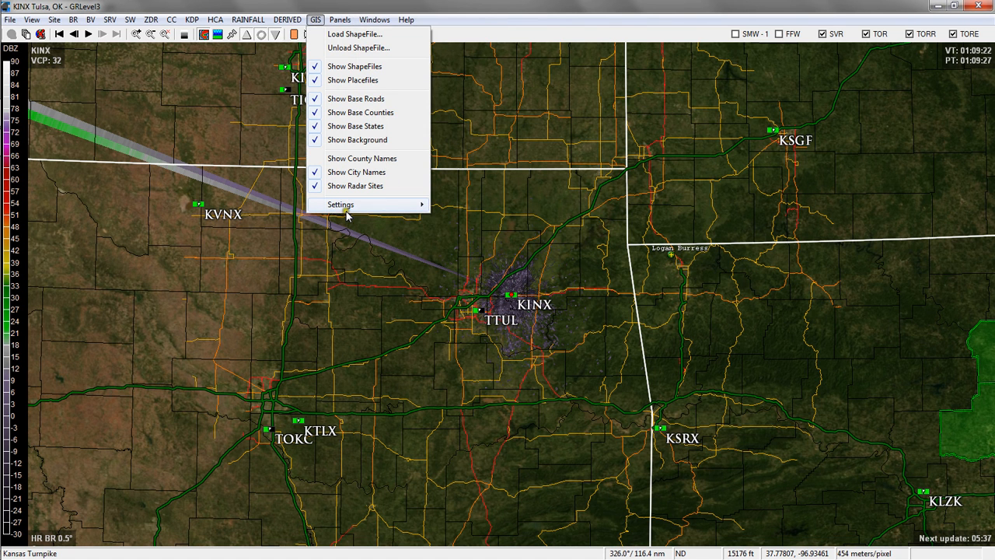
mouse_move(349, 210)
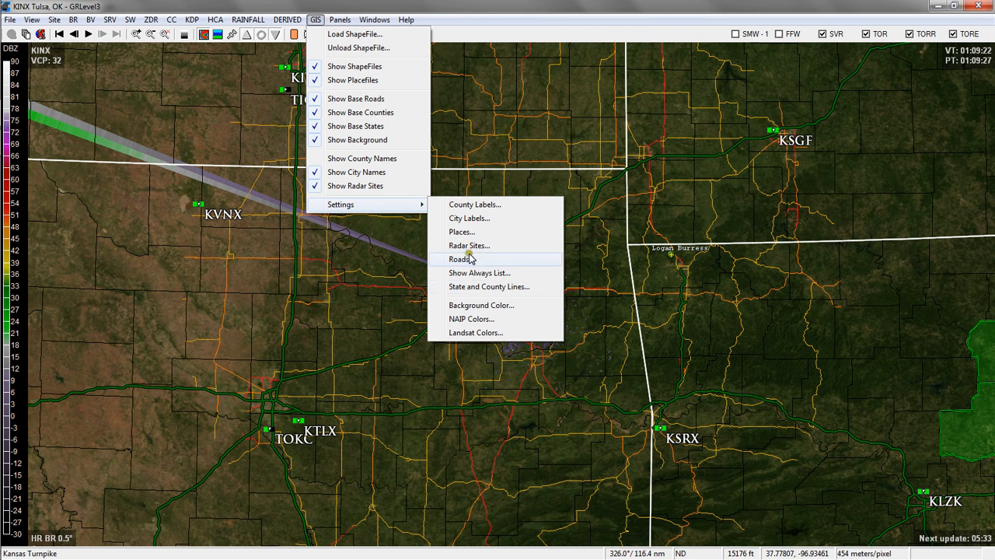
left_click(478, 288)
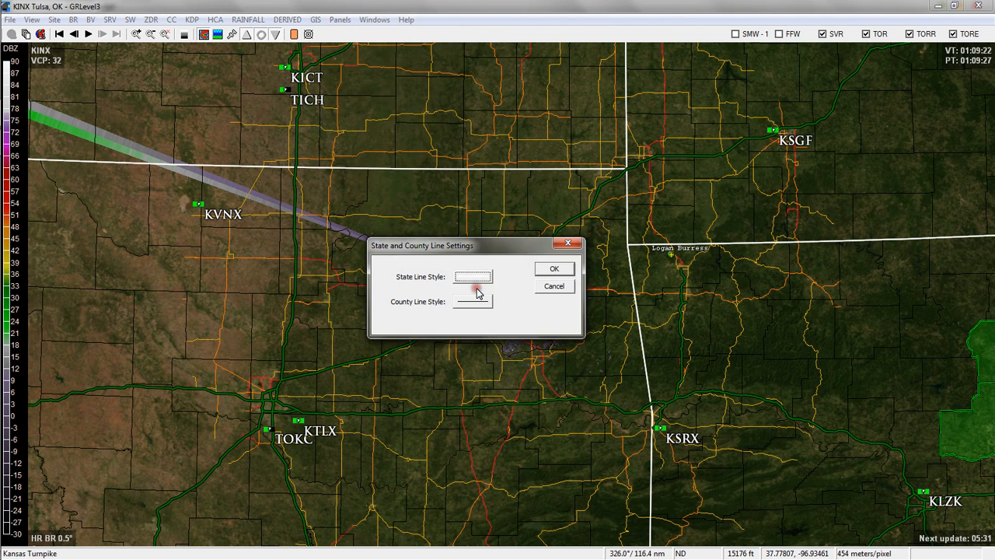
left_click(555, 270)
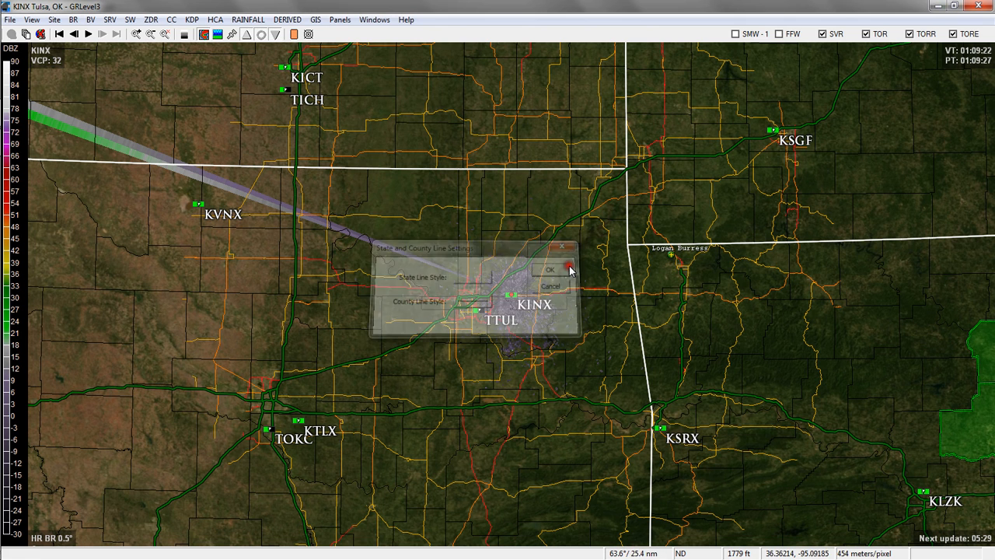
Step: Show the data opacity window and lower the radar data opacity to roughly one third
left_click(338, 21)
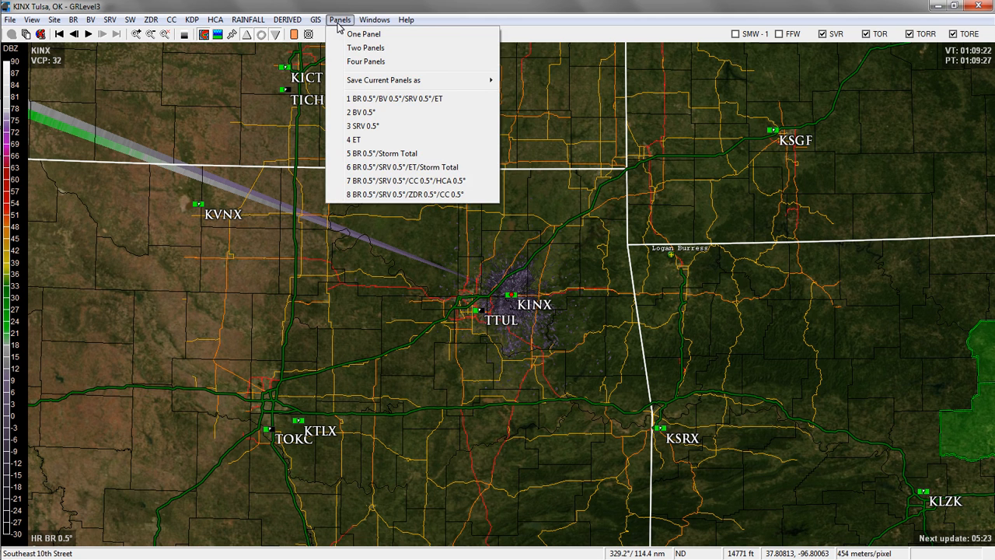
mouse_move(371, 26)
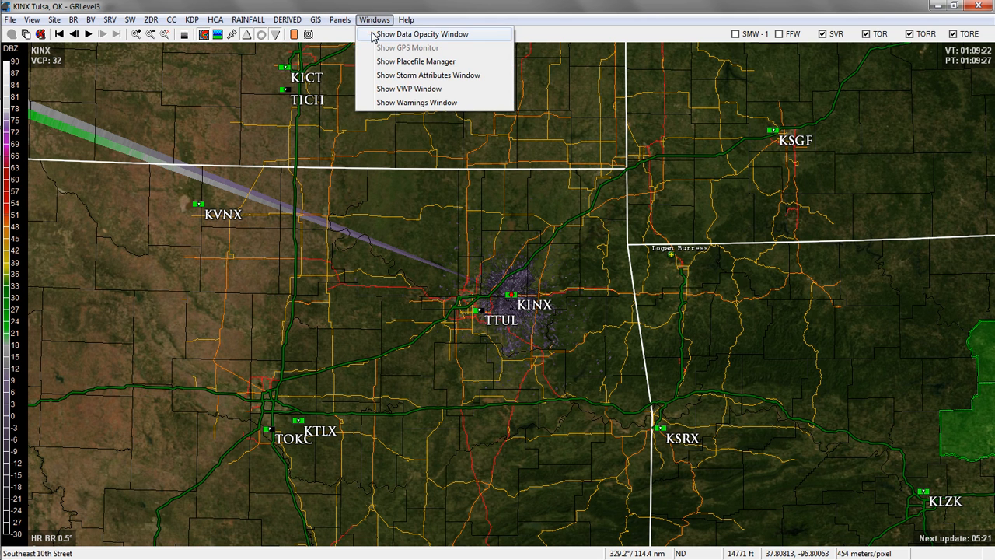
left_click(373, 35)
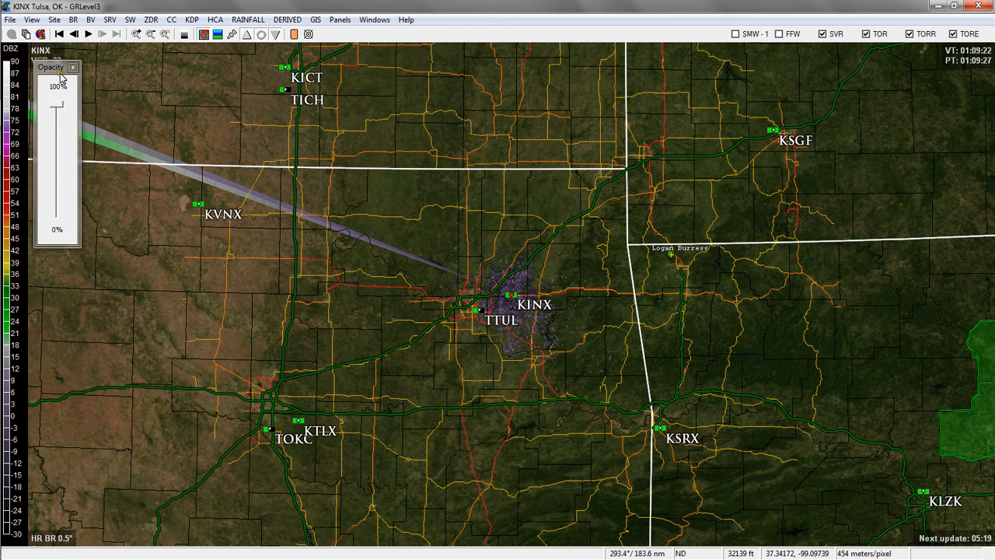
left_click_drag(61, 75, 100, 247)
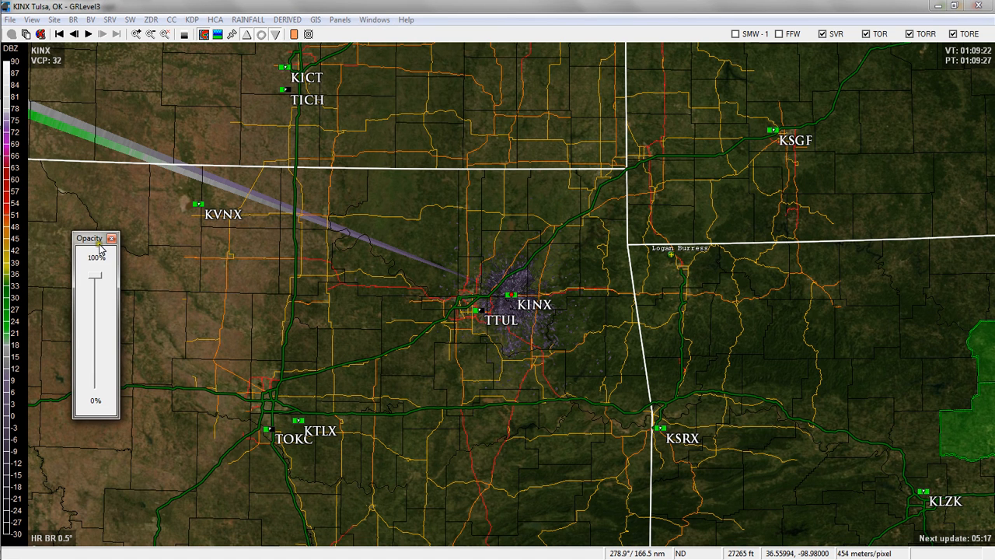
left_click(84, 294)
left_click_drag(96, 273, 97, 356)
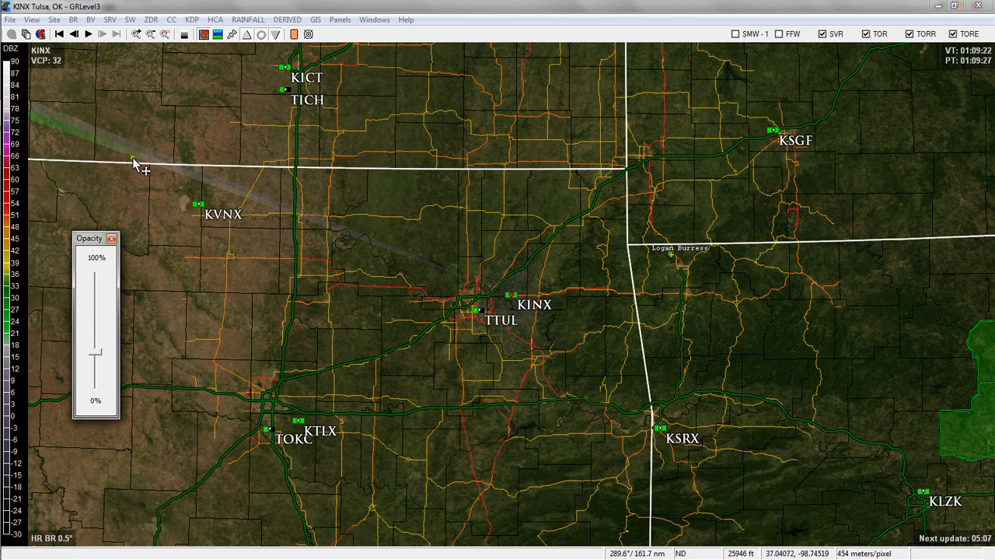
Step: Restore the radar data opacity to 100% and close the opacity window
left_click(96, 347)
left_click_drag(95, 354, 97, 263)
left_click(112, 239)
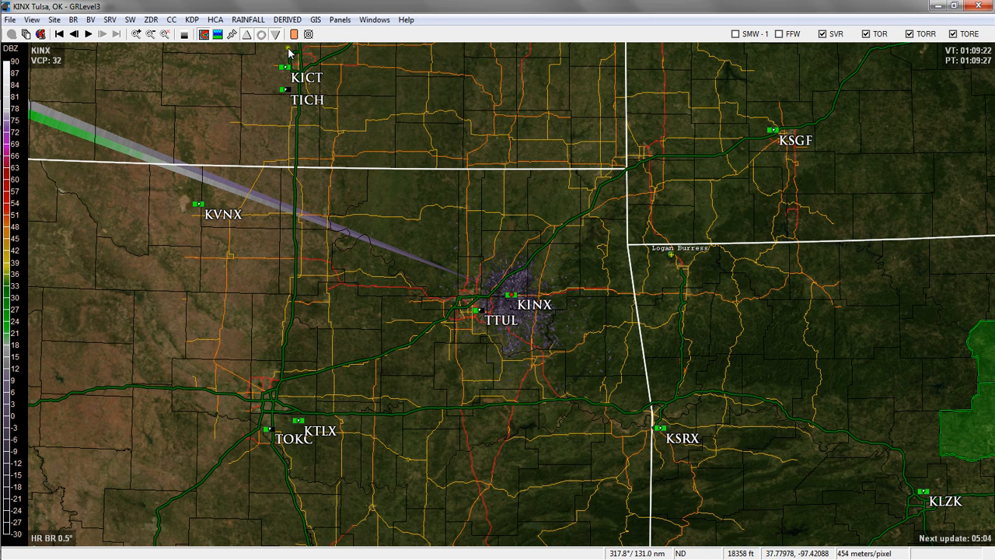
Step: Reopen the Placefile Manager and turn on the AR Hourly METARs placefile
left_click(342, 19)
mouse_move(368, 22)
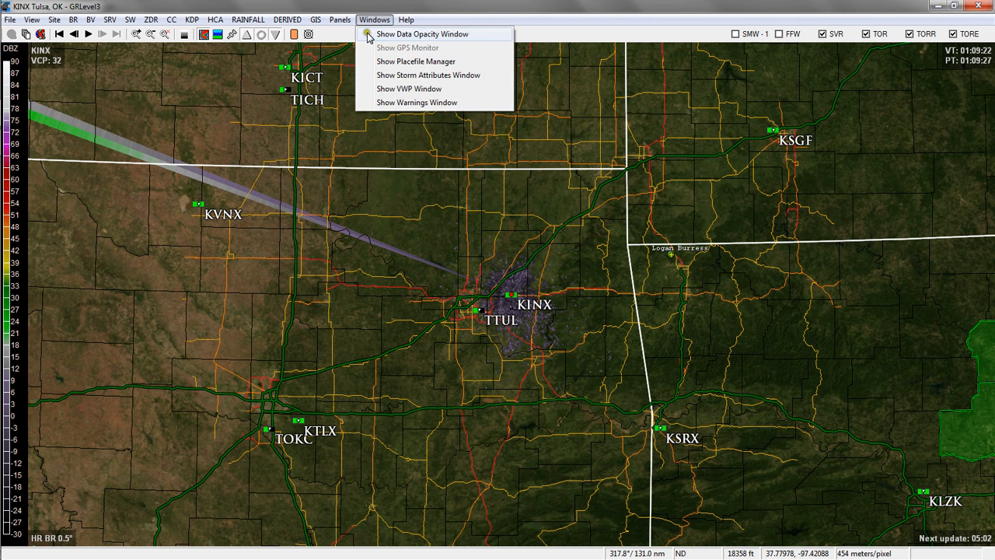
left_click(378, 61)
left_click(234, 188)
left_click_drag(235, 188, 235, 268)
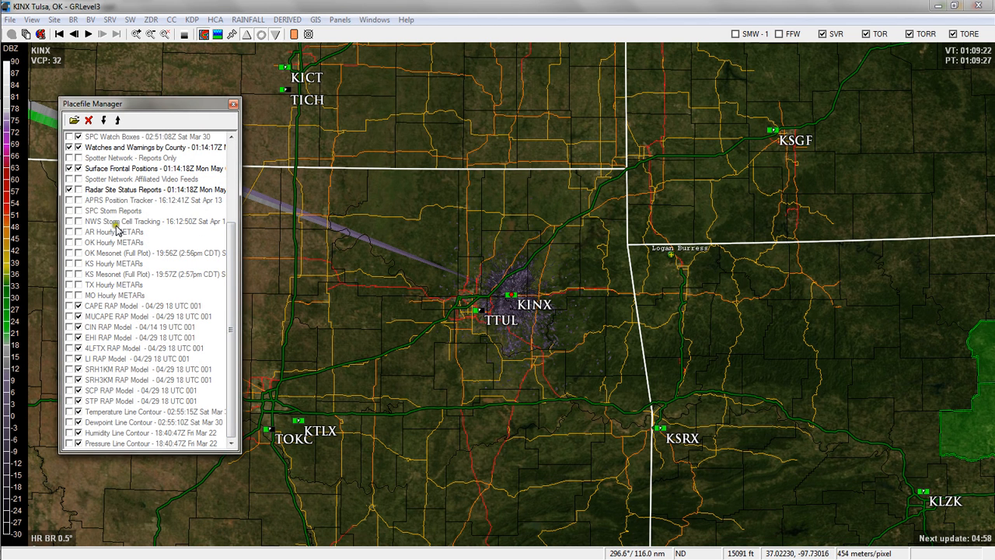
left_click(70, 232)
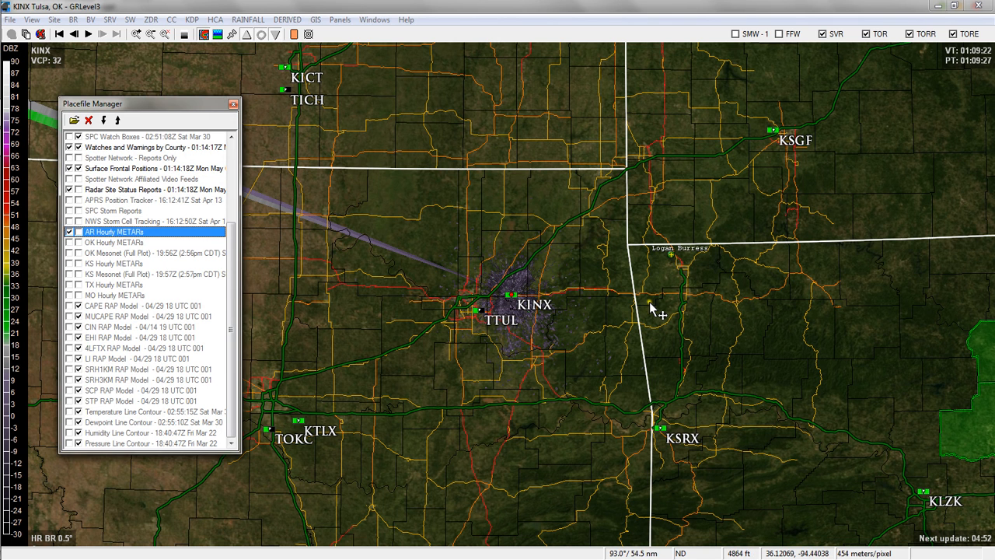
Step: Read the KVBT station observation in northwest Arkansas, and turn the AR Hourly METARs placefile off again
mouse_move(678, 265)
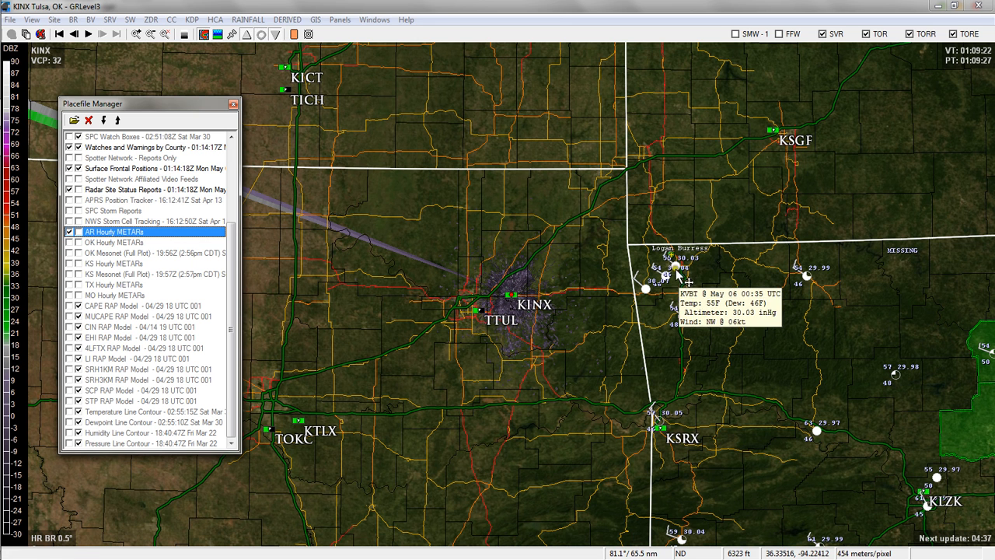
left_click(69, 233)
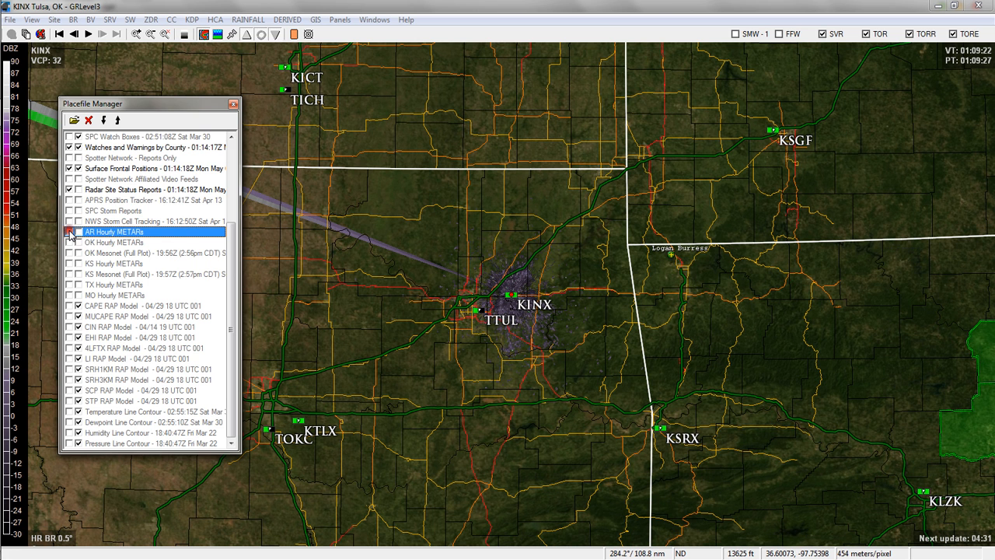
left_click_drag(230, 270, 230, 193)
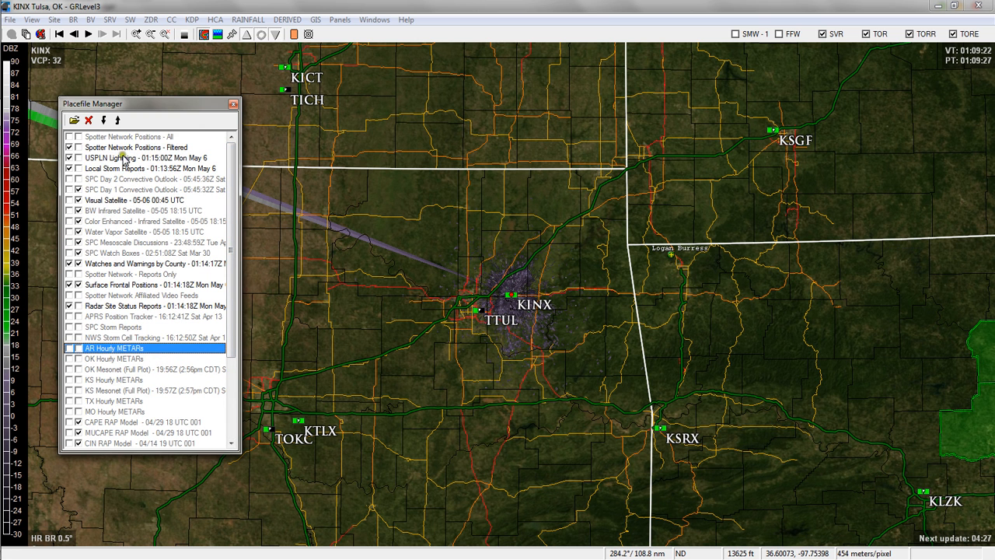
Step: Close the Placefile Manager and look over the list of windows that can be shown
left_click(234, 104)
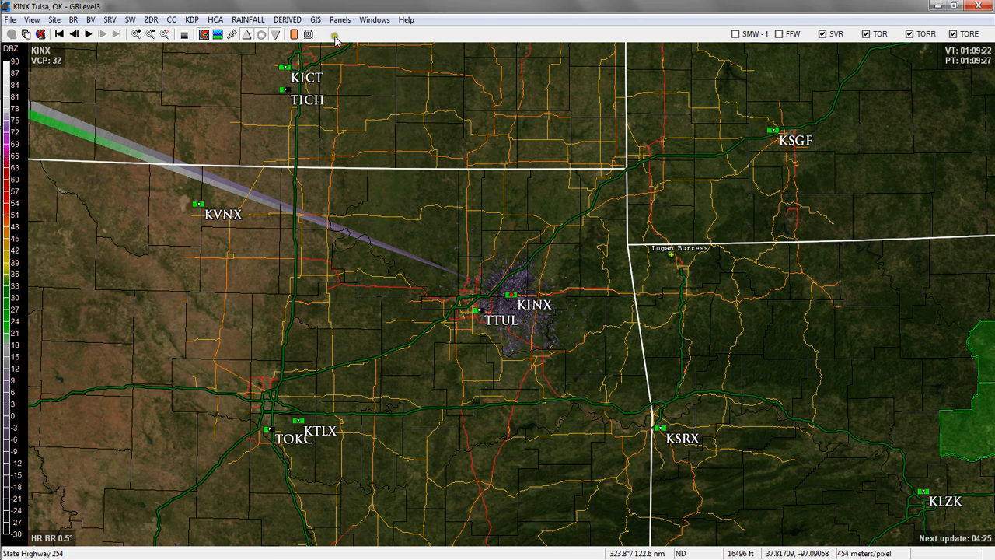
left_click(370, 19)
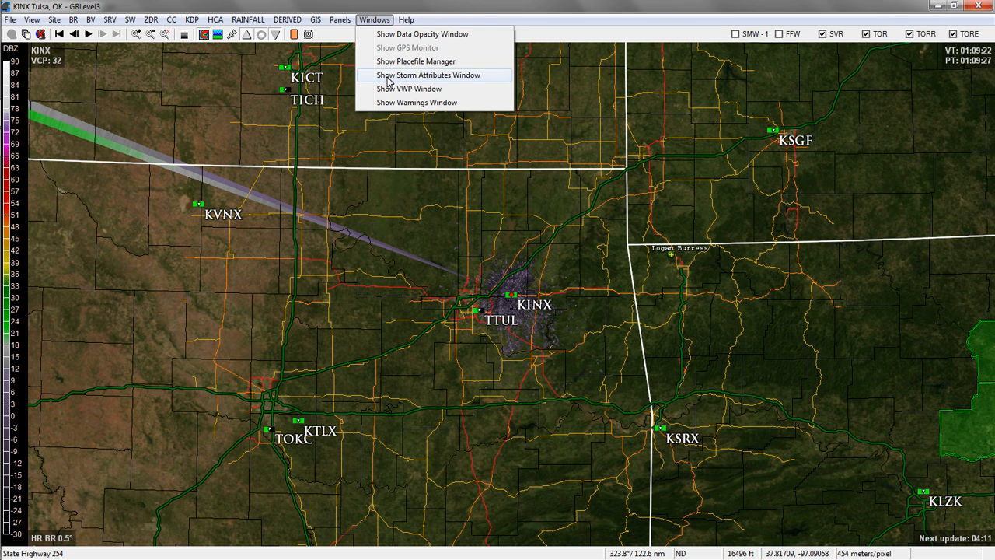
left_click(323, 113)
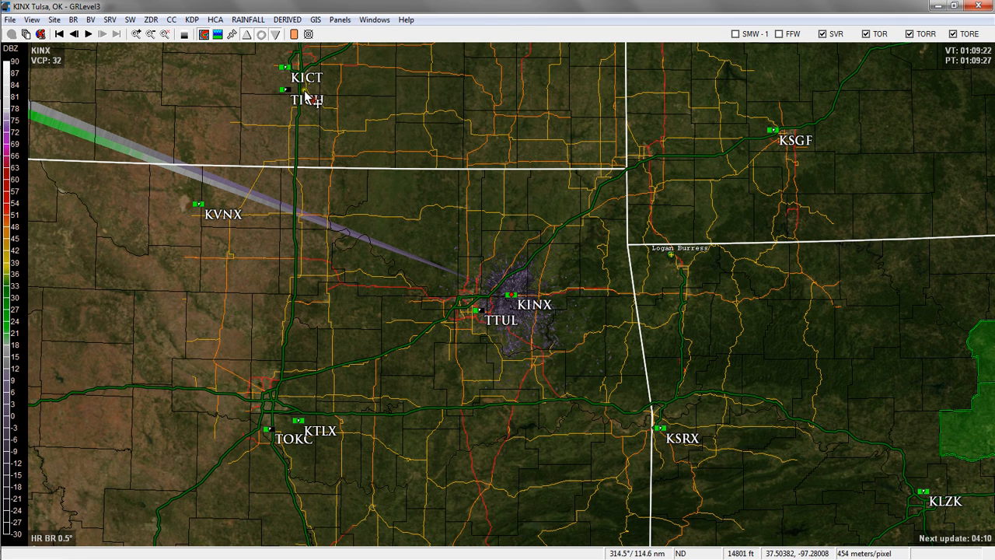
Step: Toggle several map display options one after another, switching each back to its original state
left_click(309, 35)
left_click(310, 35)
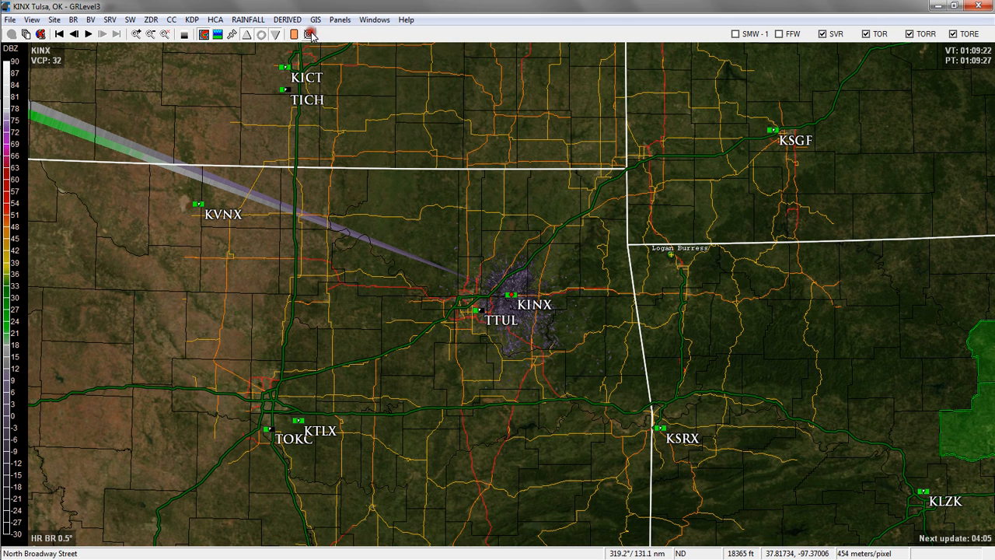
left_click(218, 35)
left_click(219, 35)
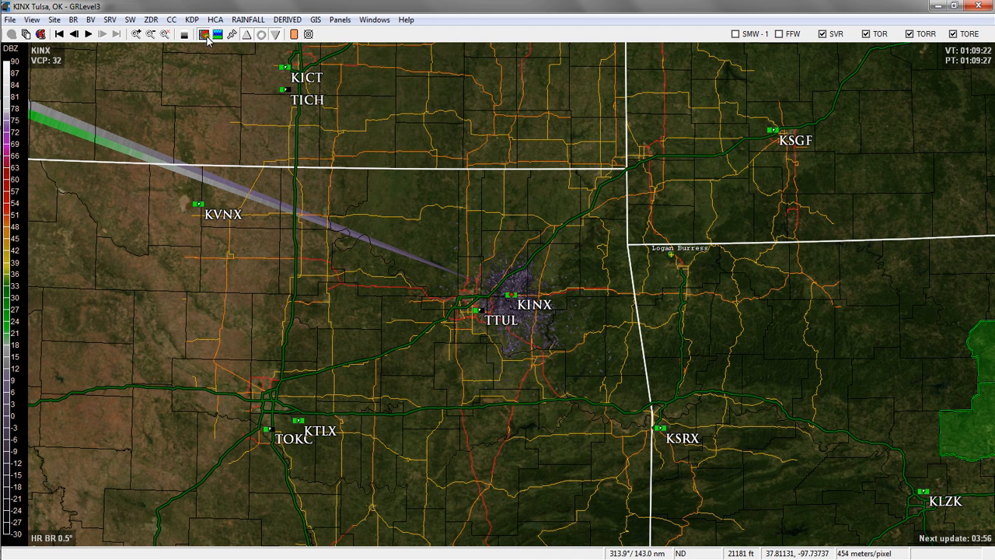
left_click(205, 36)
left_click(205, 36)
left_click(204, 36)
left_click(204, 36)
left_click(187, 37)
left_click(188, 36)
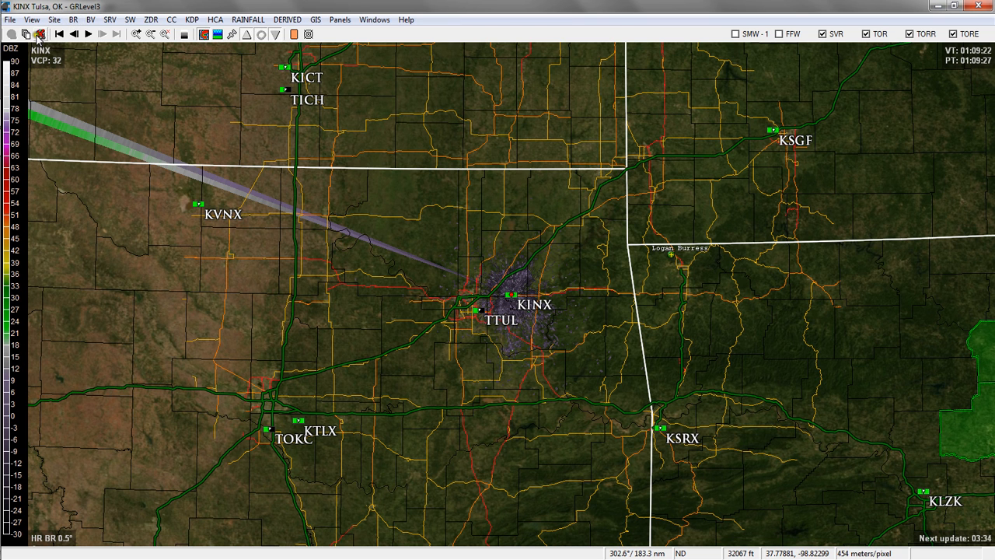
Step: Switch radar data polling off and back on
left_click(12, 34)
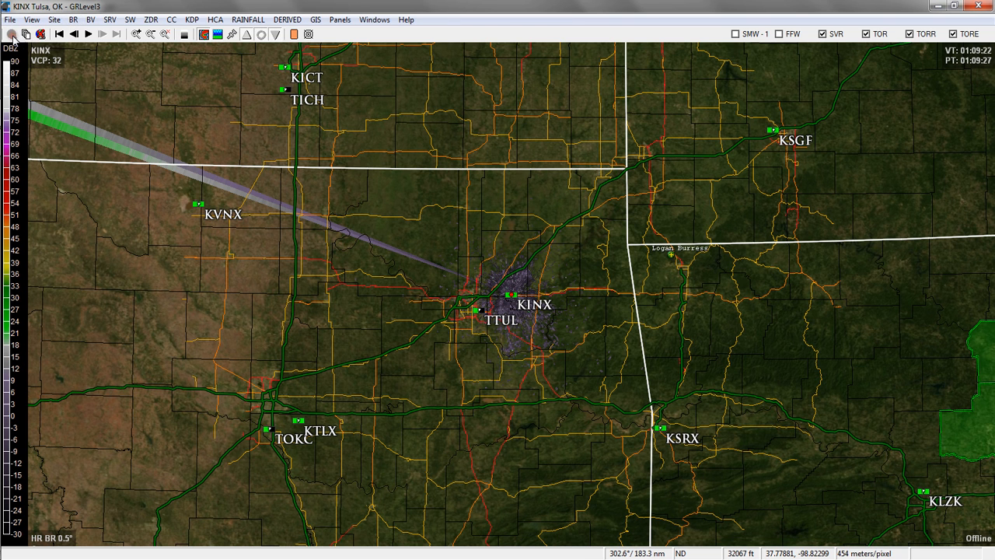
left_click(25, 34)
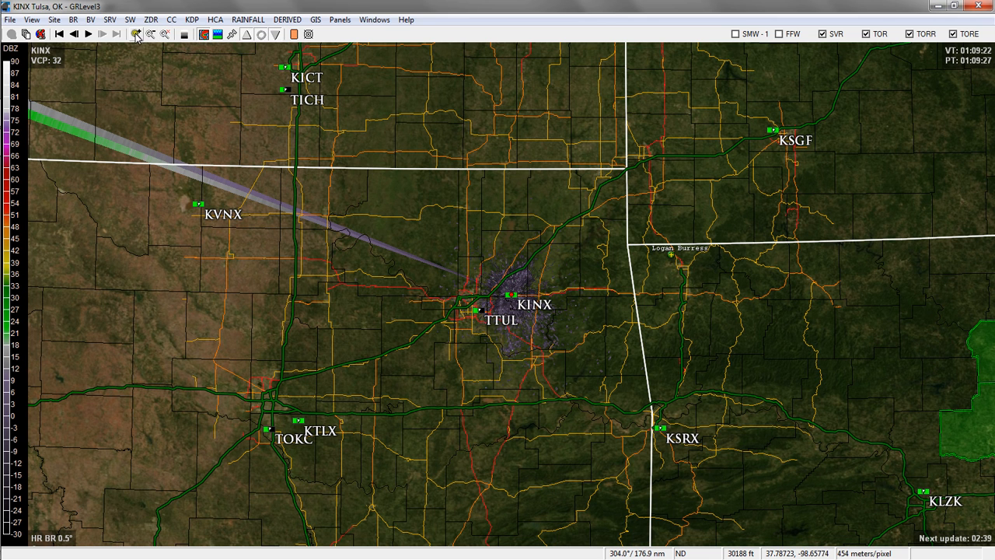
Step: Display the Echo Tops product for KINX and return to Base Reflectivity 0.5°
left_click(287, 20)
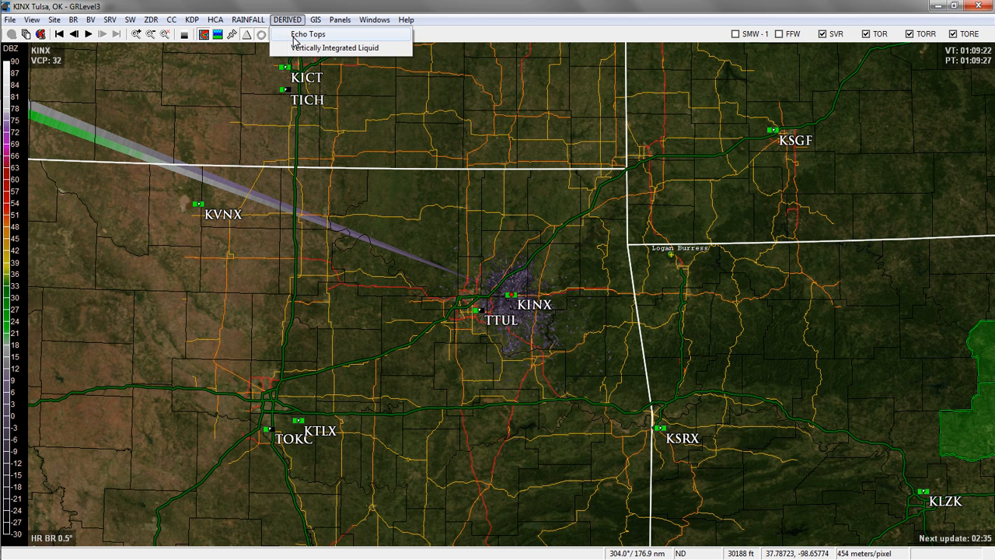
left_click(294, 36)
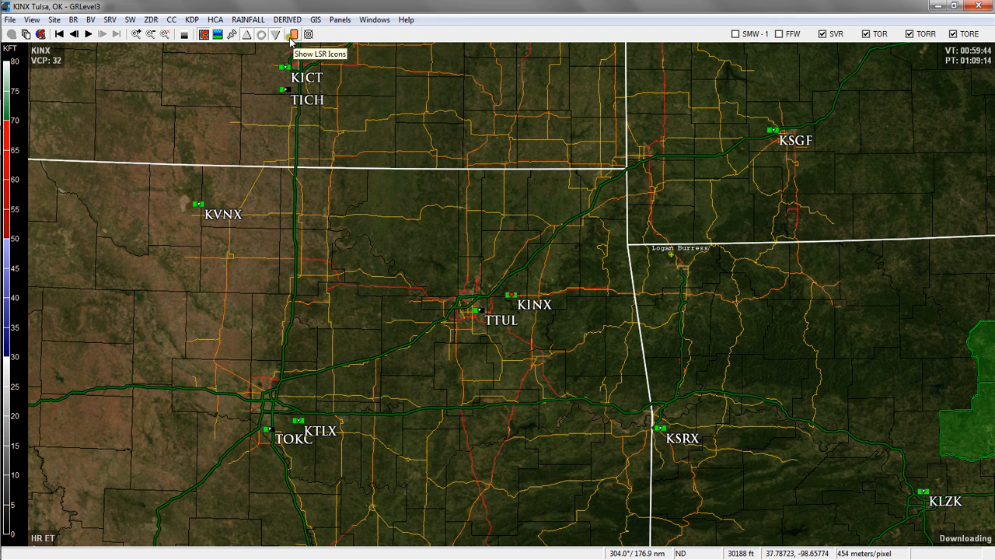
left_click(73, 20)
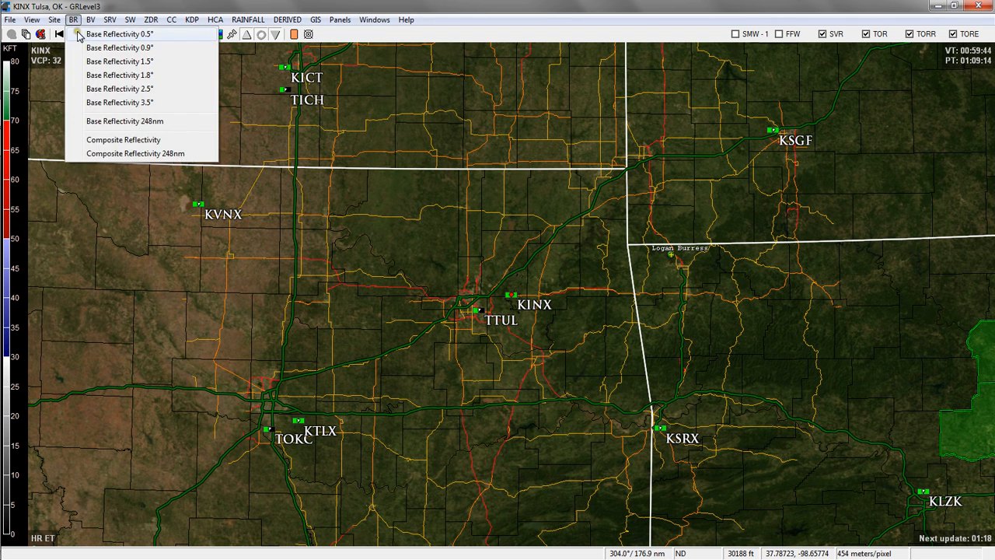
left_click(90, 38)
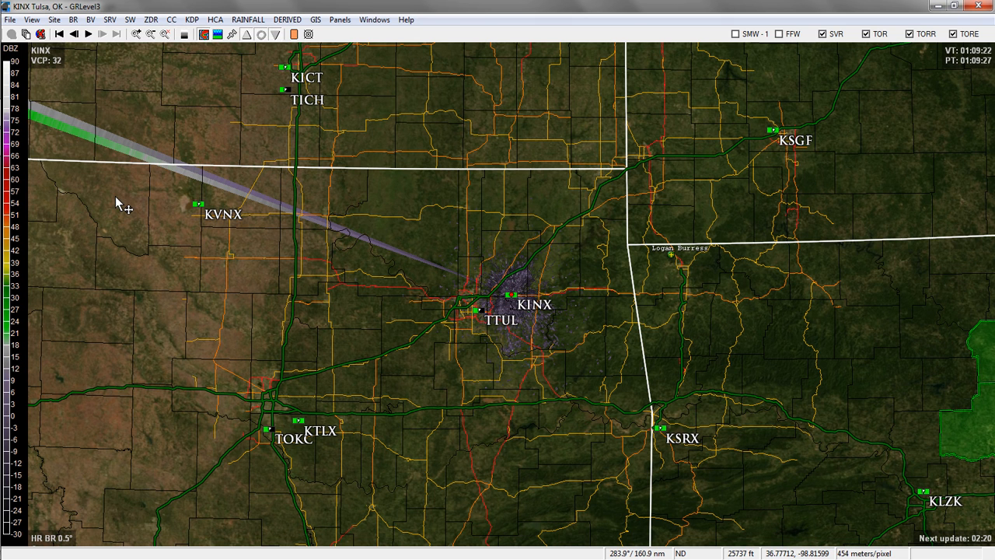
left_click(32, 19)
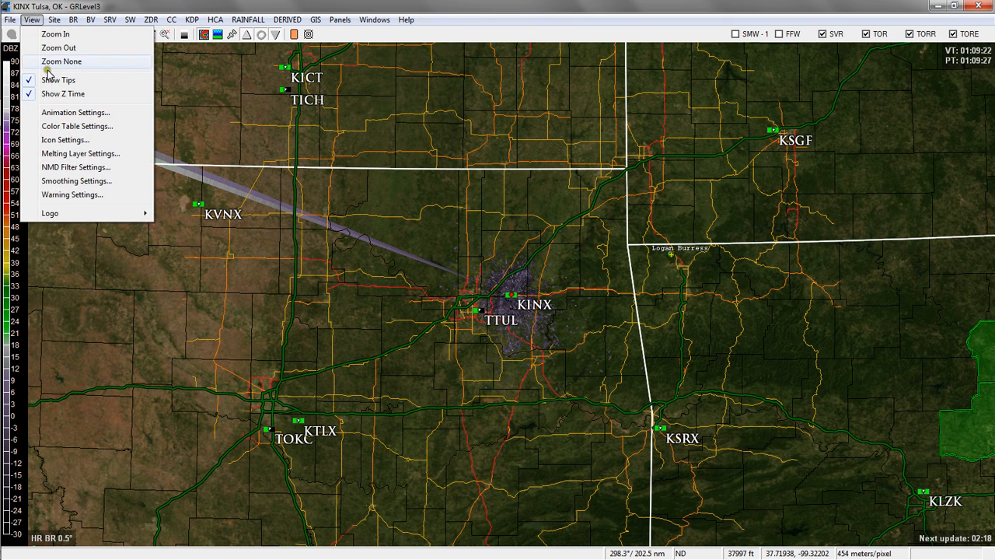
left_click(68, 249)
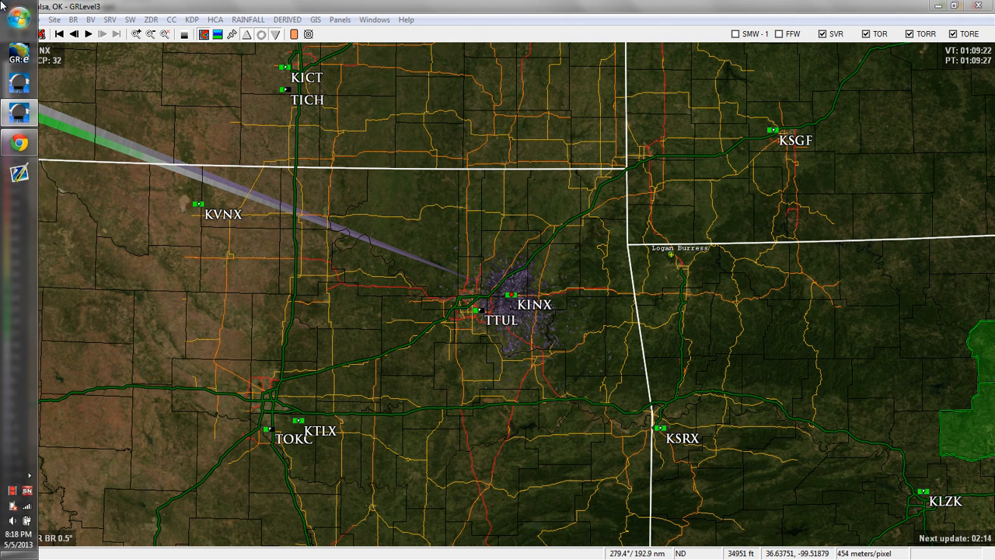
Step: Switch to Windows Explorer and open the color tables folder under Desktop Crap, GR stuff
left_click(19, 18)
left_click(188, 113)
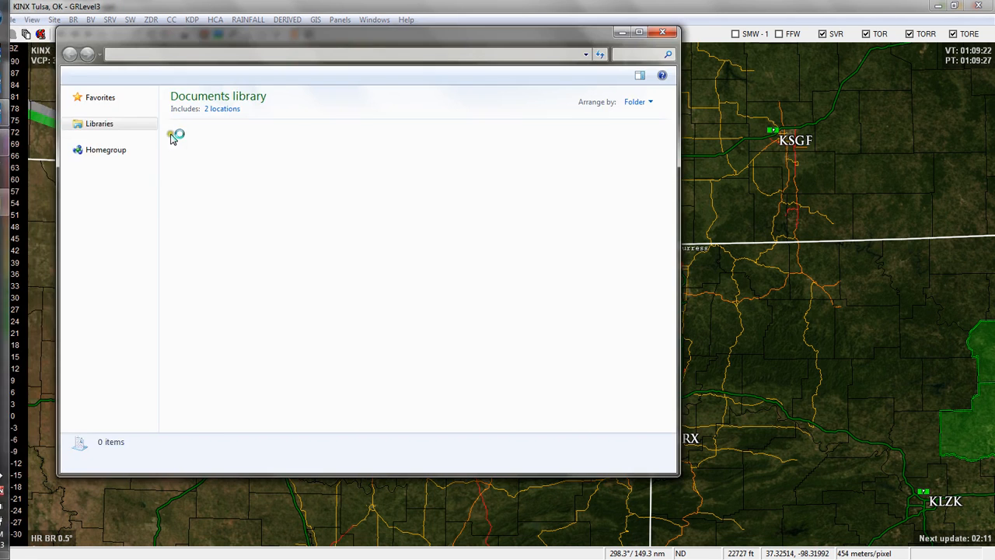
left_click(104, 111)
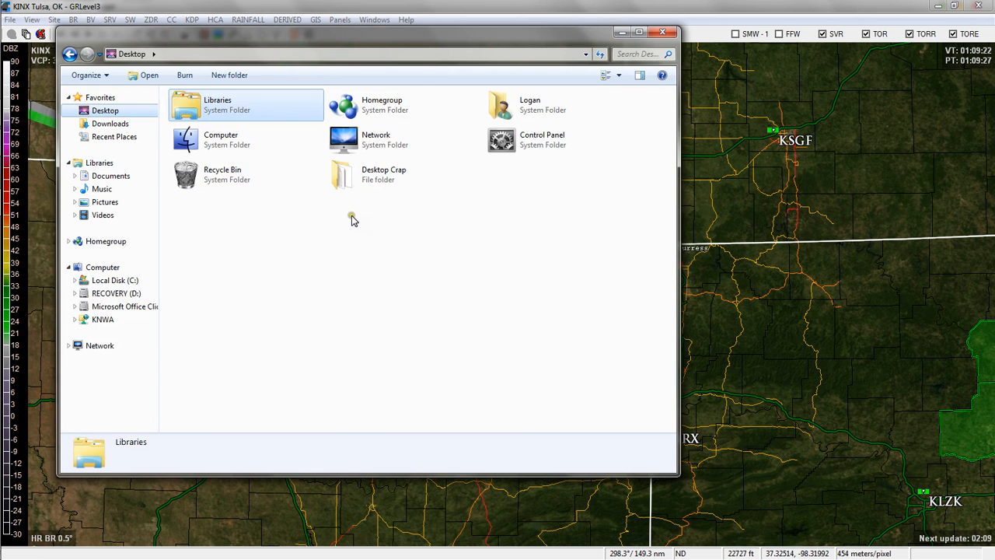
double_click(369, 183)
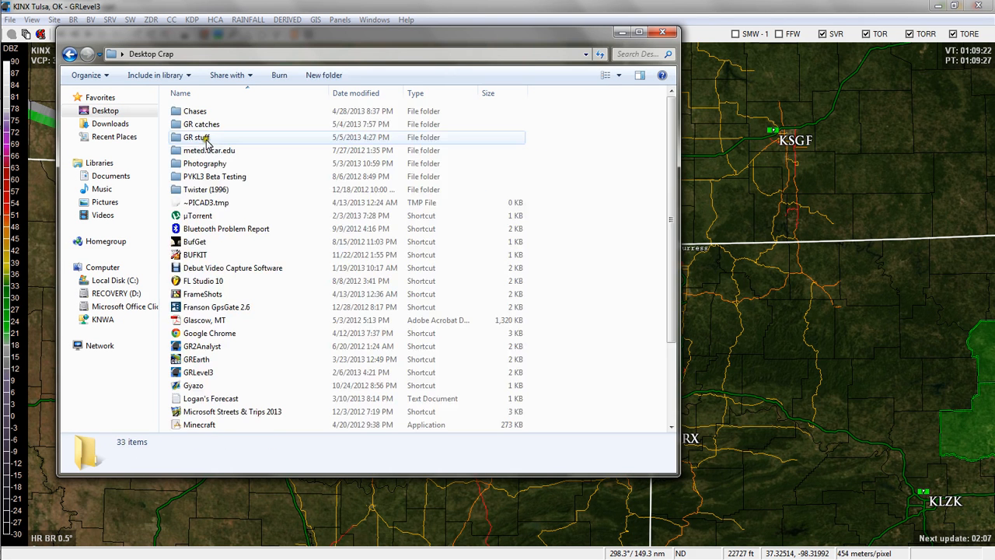
double_click(202, 140)
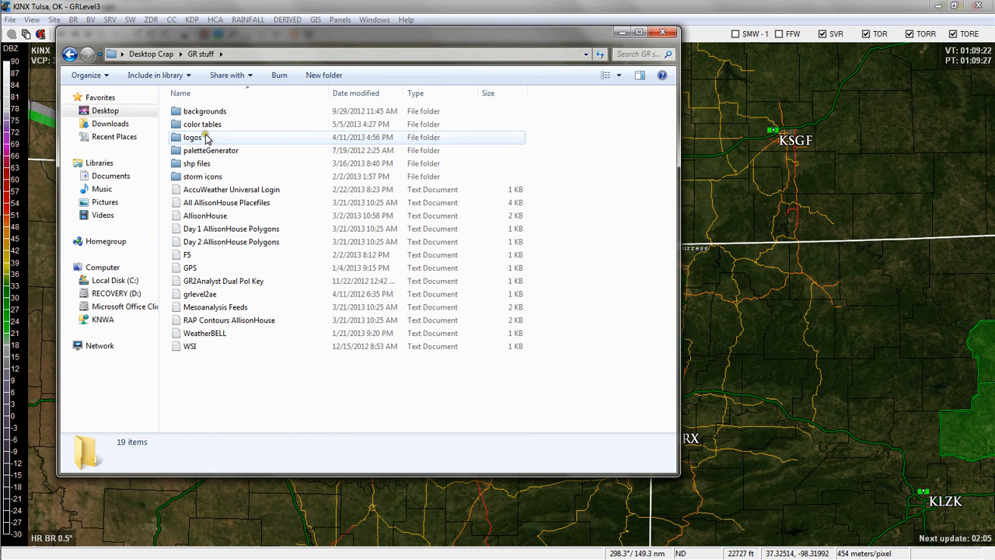
double_click(205, 125)
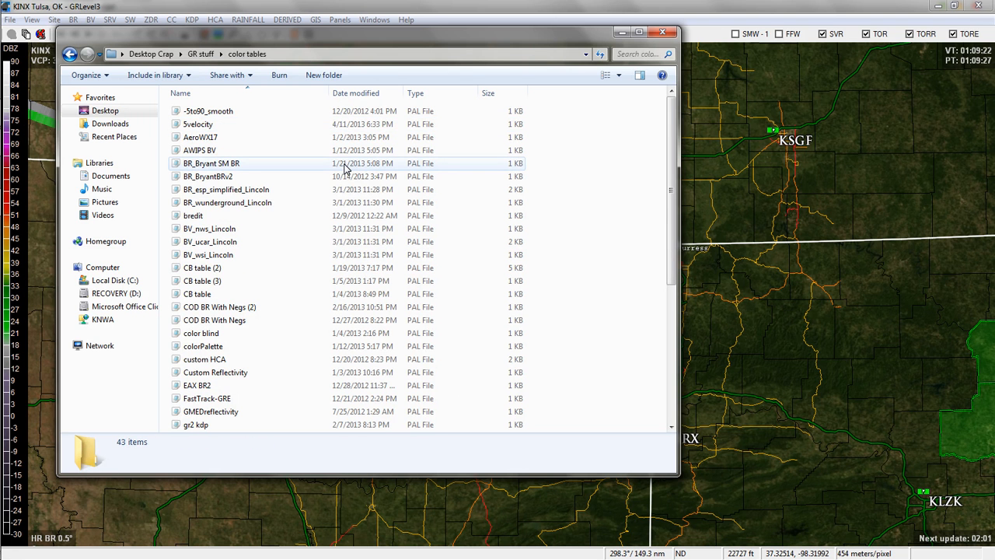
Step: Move the folder window aside and open the -5to90_smooth color table in Notepad to examine its color definitions
left_click_drag(430, 38, 702, 87)
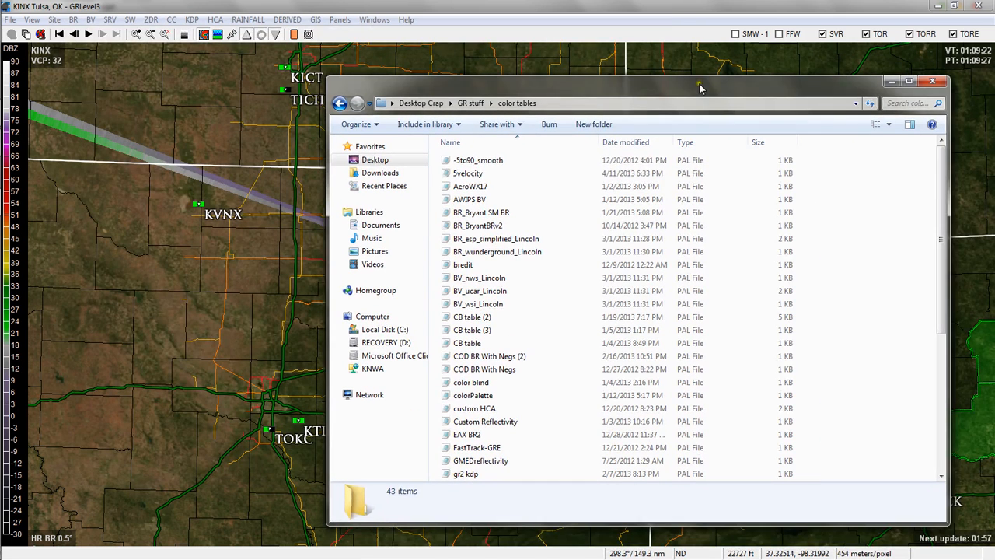
left_click(497, 163)
double_click(498, 162)
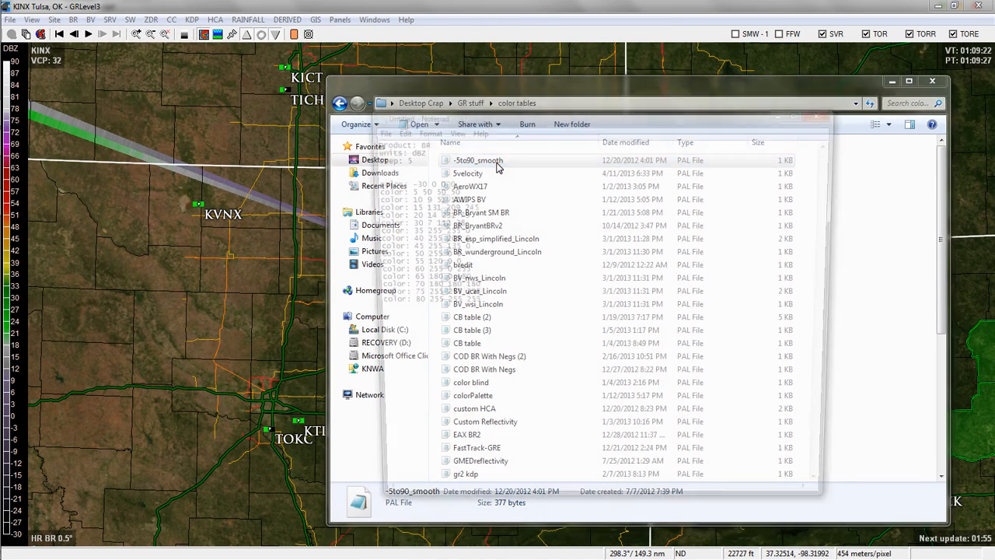
left_click_drag(519, 117, 737, 43)
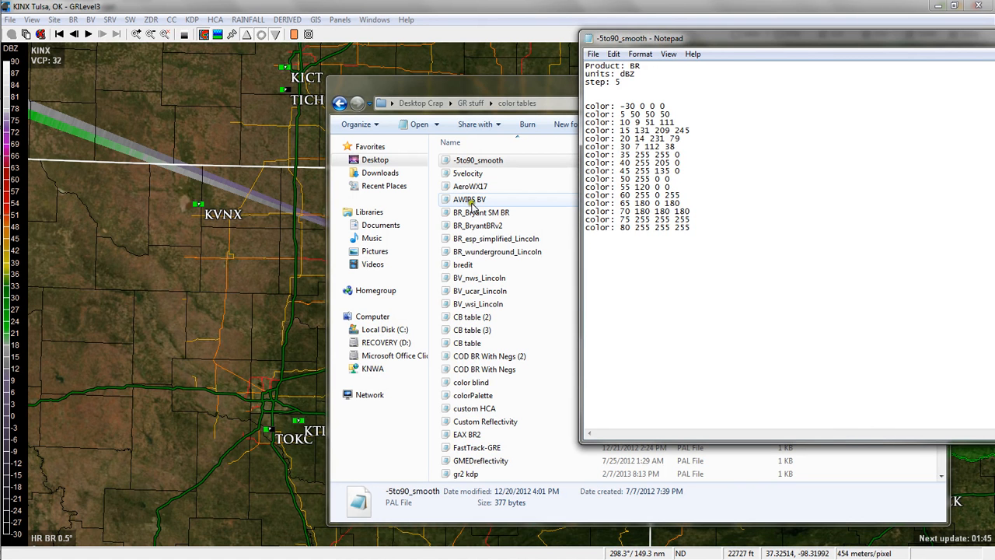
Step: Open the BR_BryantBRv2 color table in Notepad and arrange it beside -5to90_smooth to compare their color lines
left_click_drag(473, 222, 475, 226)
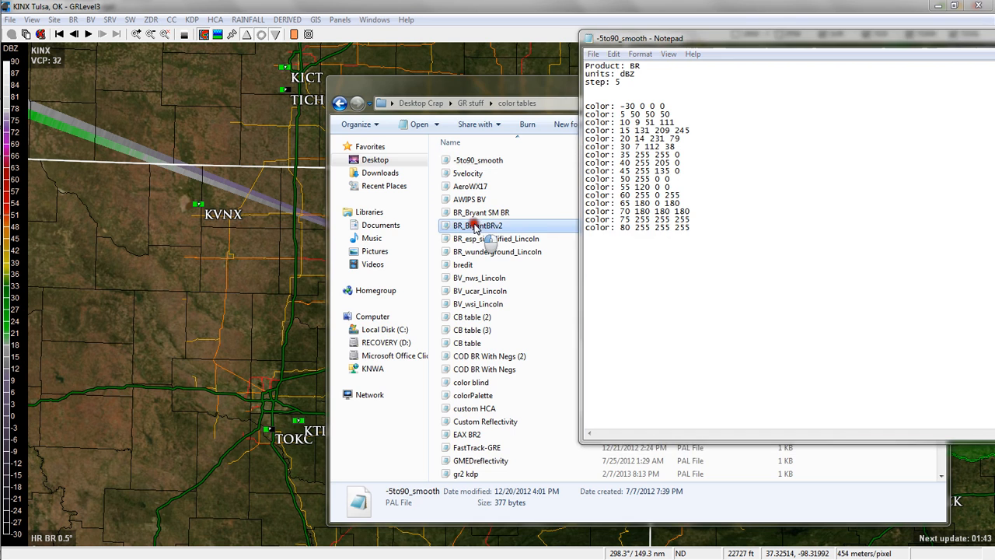
double_click(476, 225)
left_click_drag(488, 109, 325, 75)
left_click_drag(733, 39, 534, 91)
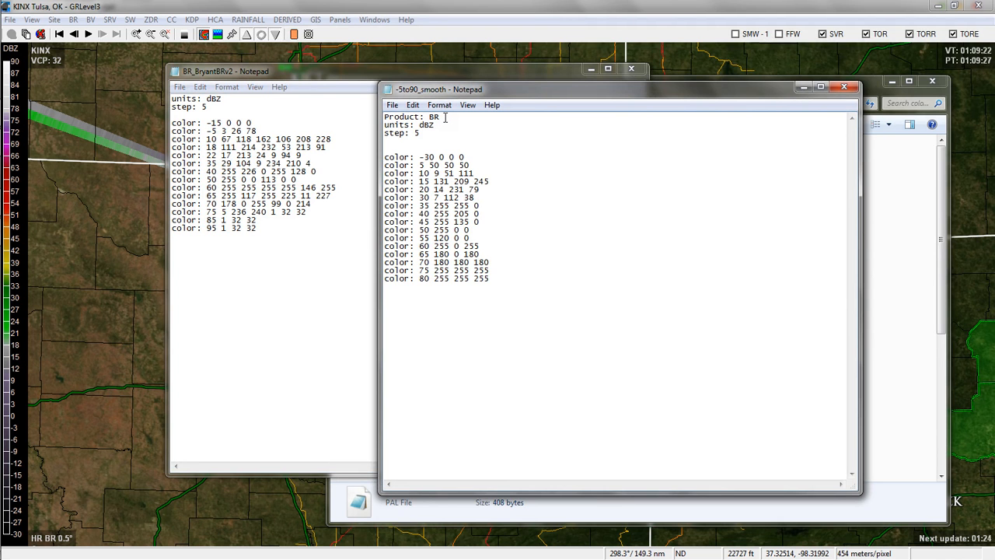
Step: Close both Notepad color table files and the color tables folder to return to the radar display
left_click(632, 68)
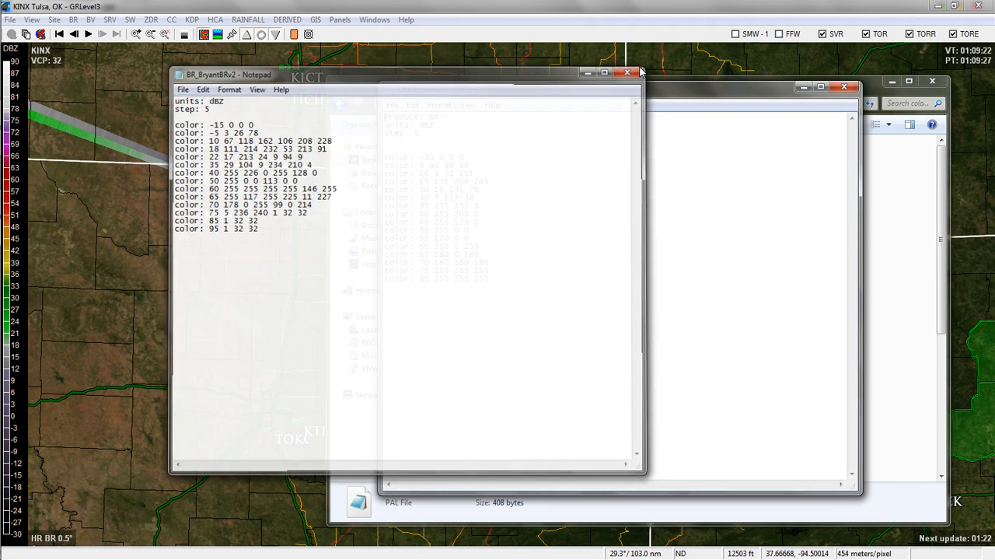
left_click(844, 86)
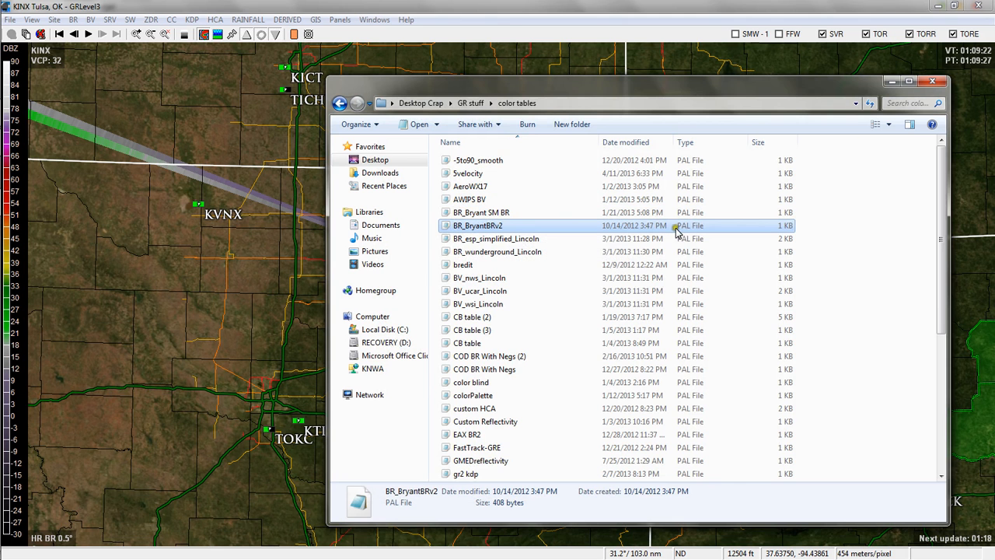
left_click(932, 81)
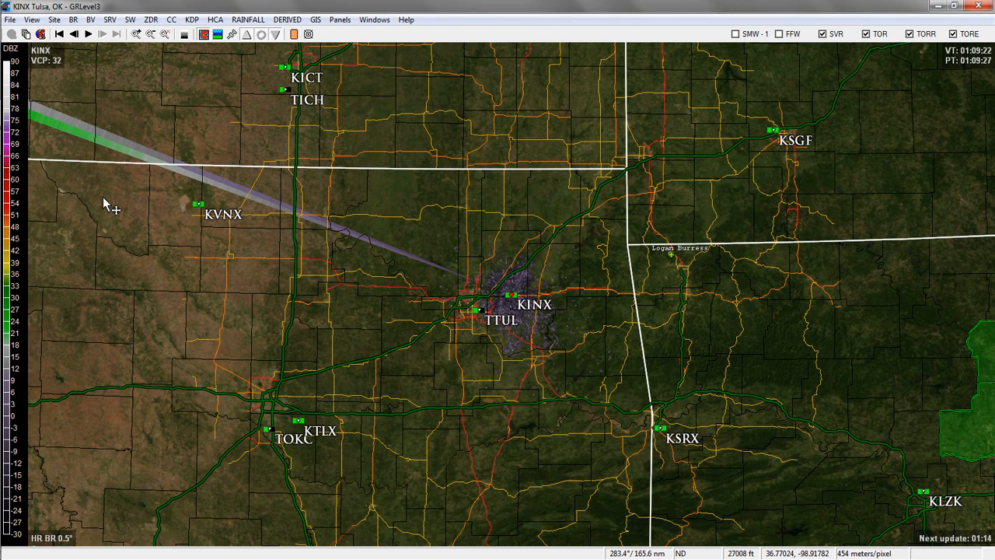